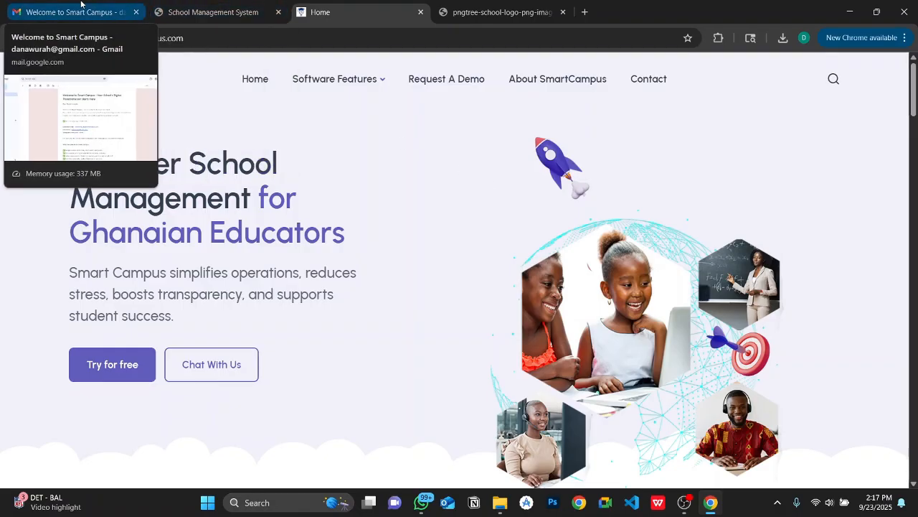
Step: Open the "Welcome to Smart Campus" email in Gmail and examine the dashboard URL and login credentials it provides
left_click(81, 4)
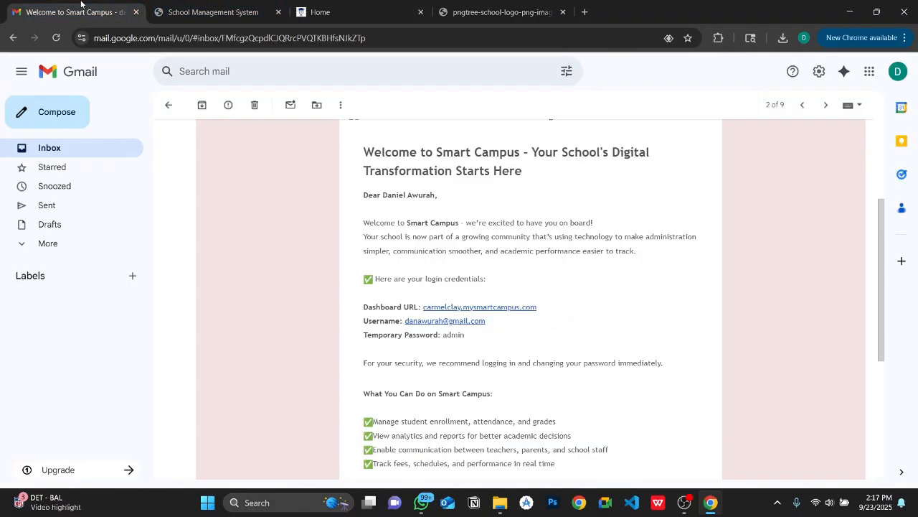
left_click(168, 107)
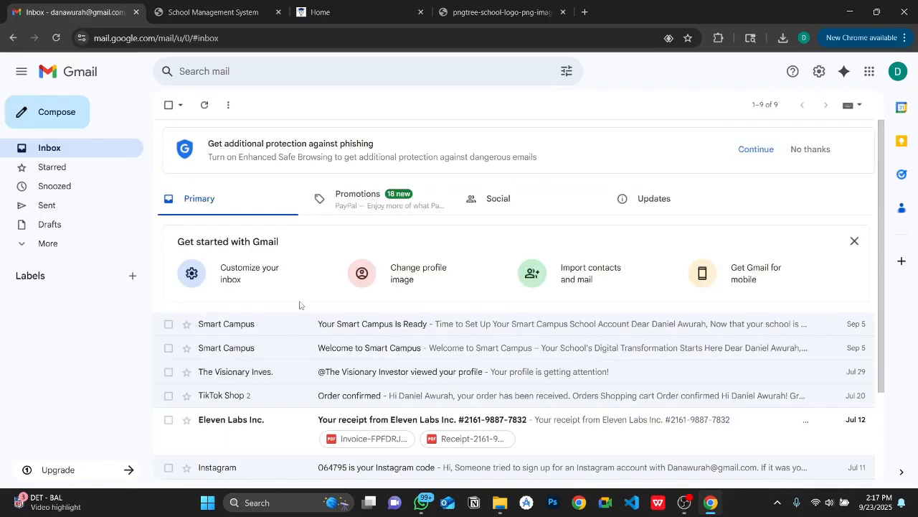
left_click(252, 348)
scroll(252, 347, "down", 3)
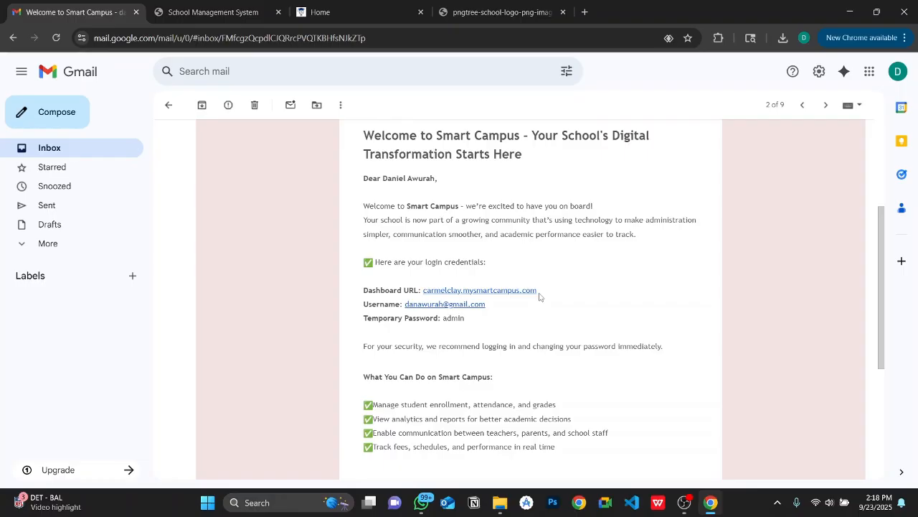
left_click_drag(540, 294, 424, 290)
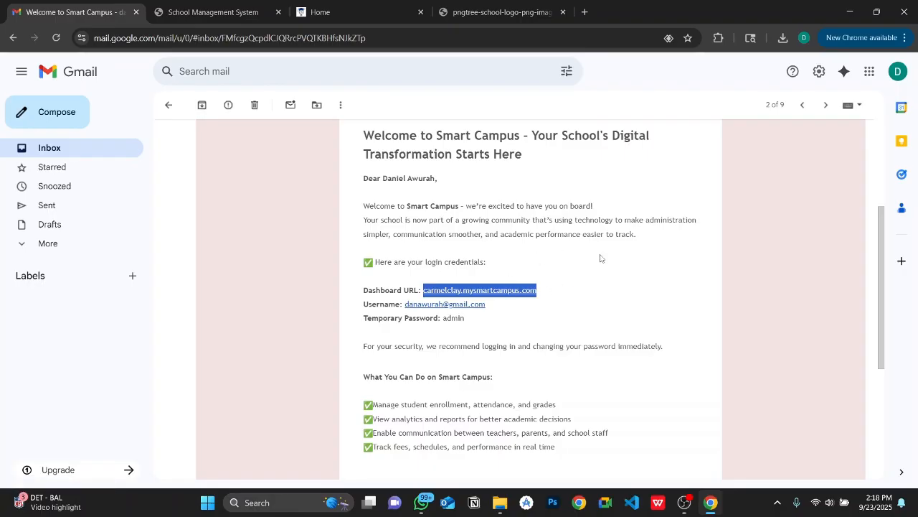
left_click(343, 294)
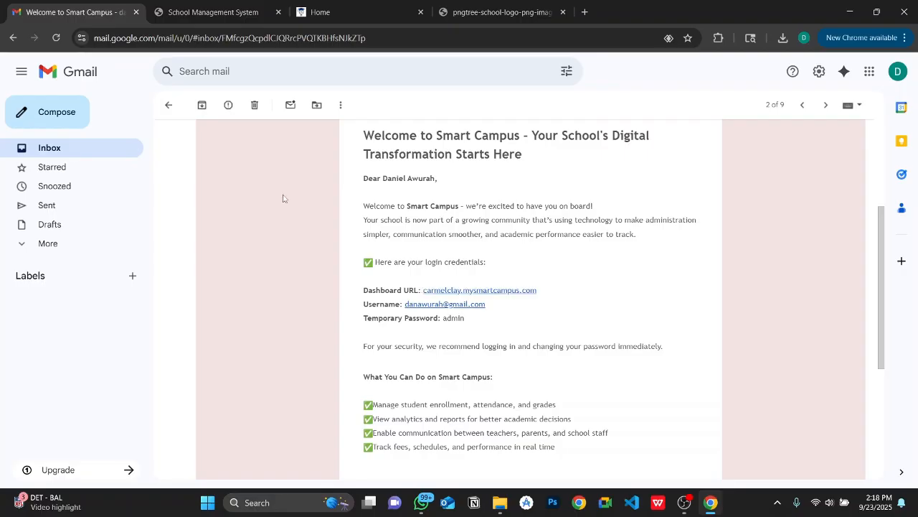
Step: Read the essential setup tasks in the "Your Smart Campus Is Ready" email and close the open School Management System page
left_click(169, 104)
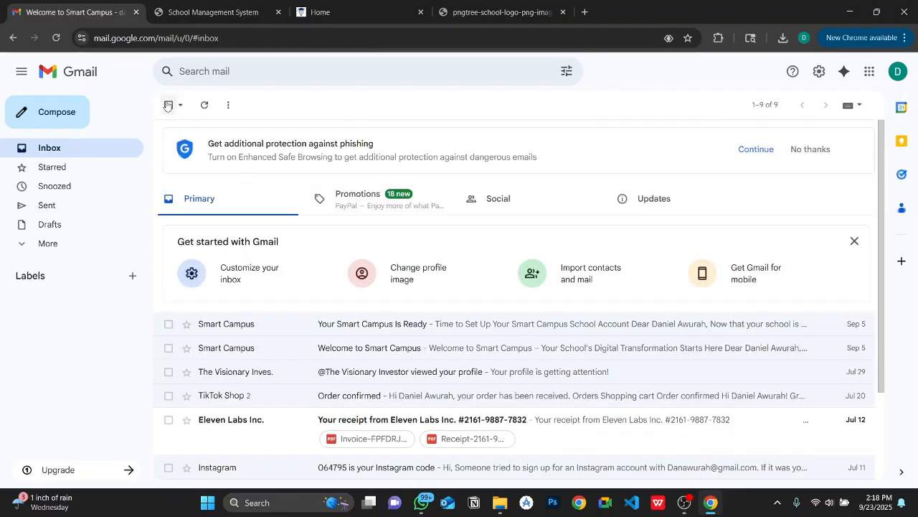
left_click(351, 329)
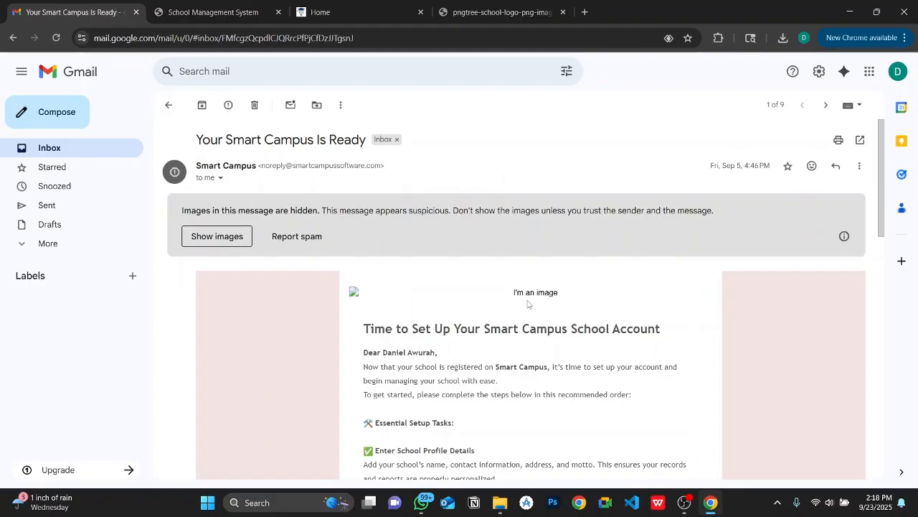
scroll(528, 304, "down", 2)
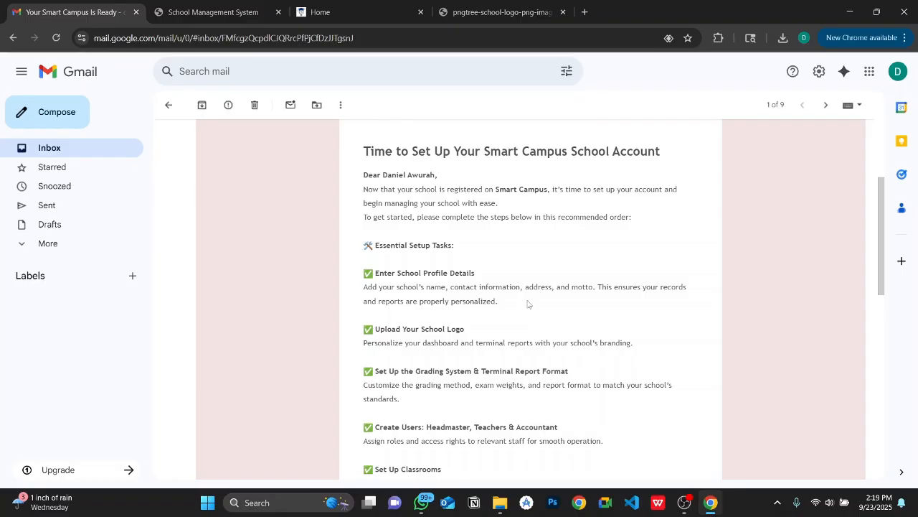
scroll(528, 304, "down", 1)
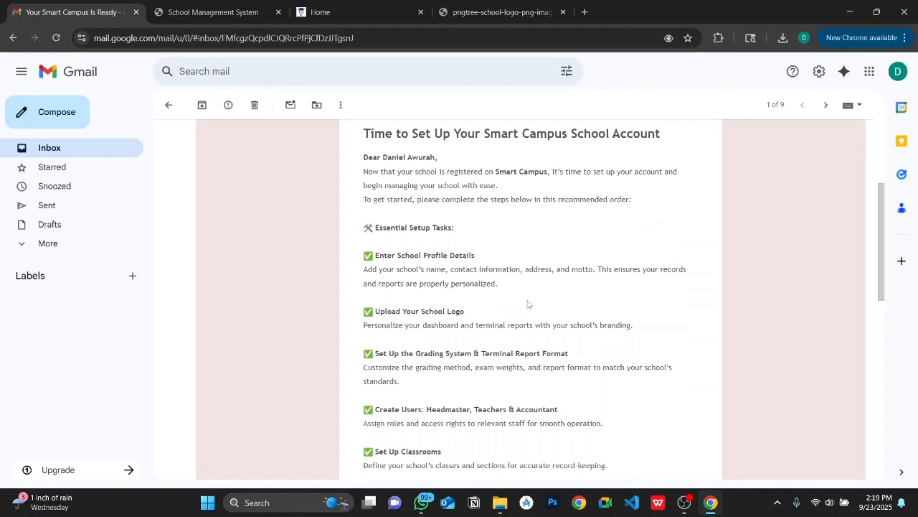
left_click(279, 12)
scroll(547, 344, "down", 1)
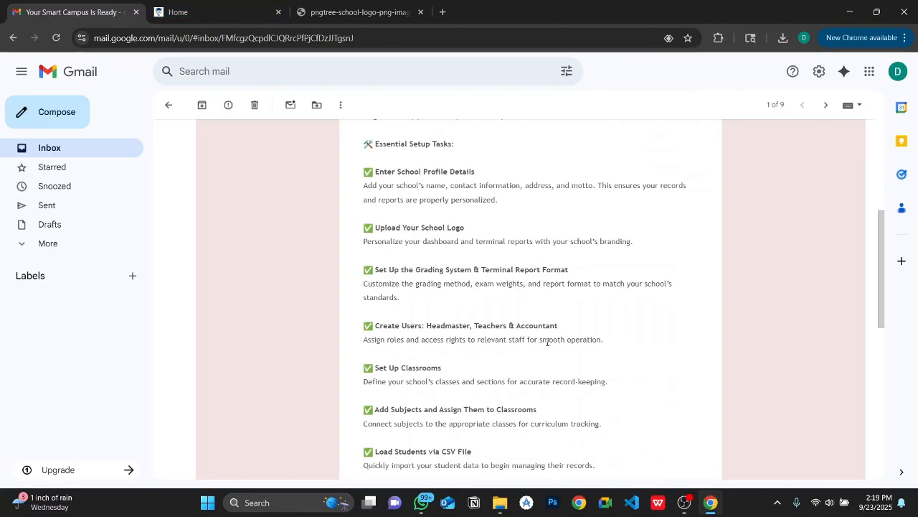
scroll(547, 343, "down", 1)
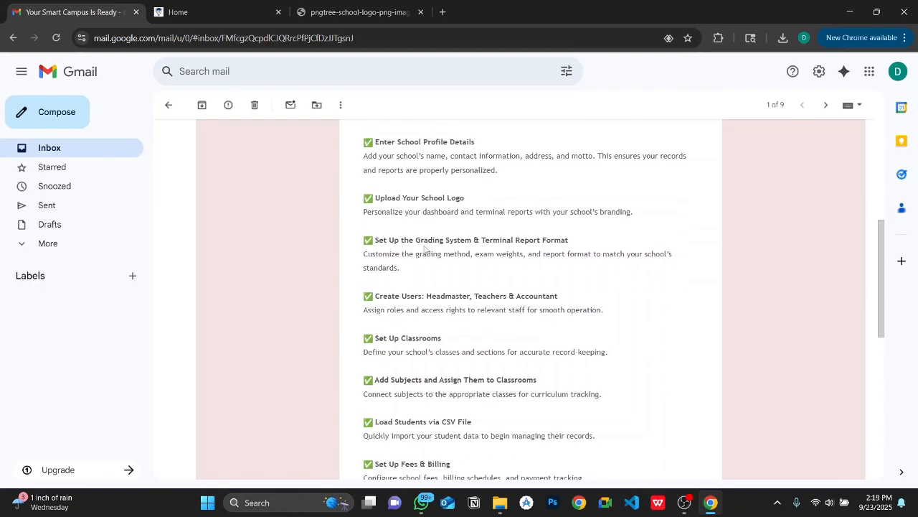
scroll(483, 191, "down", 1)
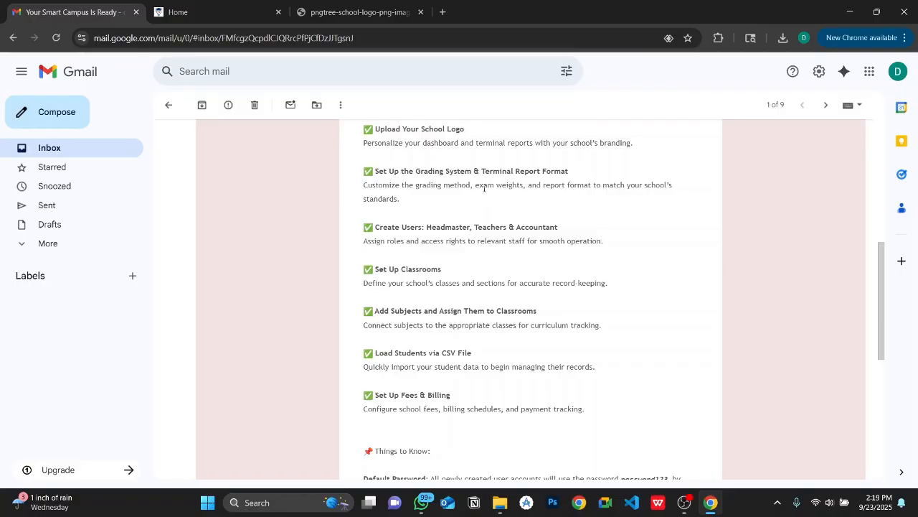
scroll(467, 186, "up", 5)
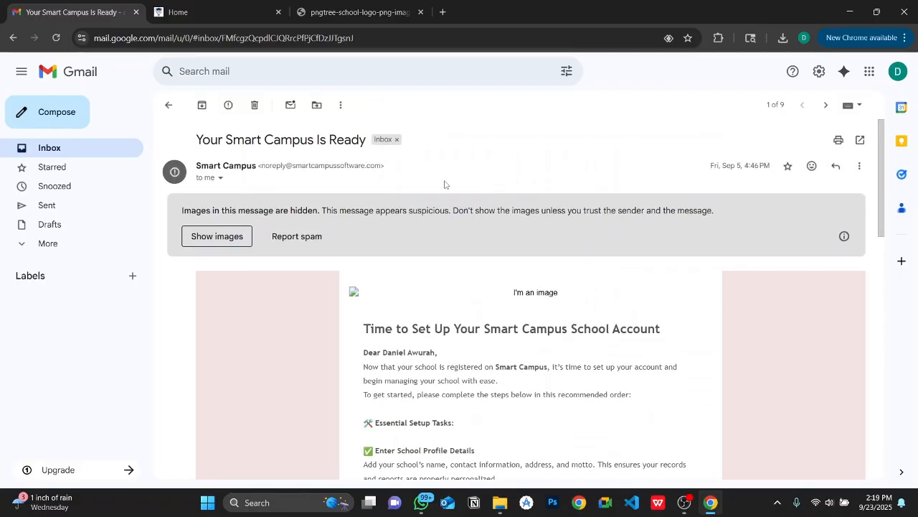
Step: Return to the "Welcome to Smart Campus" email and open its dashboard URL, carmelclay.mysmartcampus.com, in a separate tab
left_click(169, 105)
left_click(315, 351)
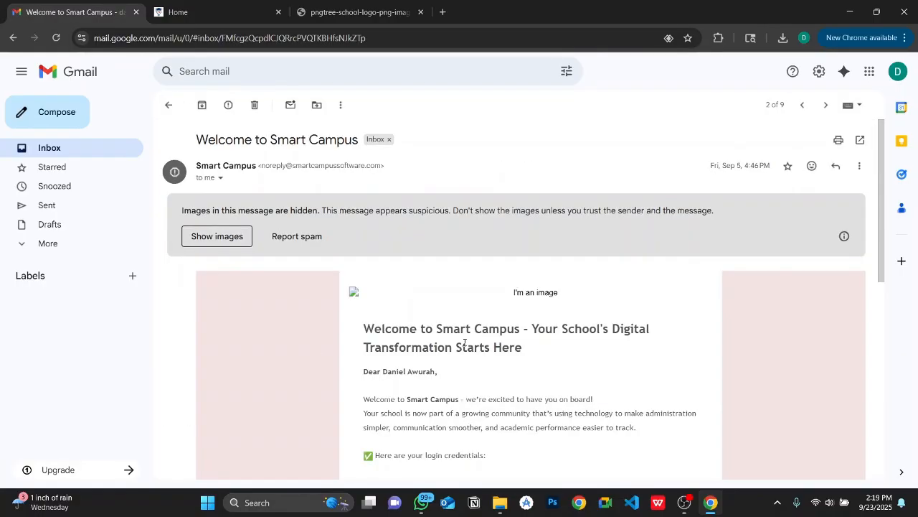
scroll(465, 343, "down", 4)
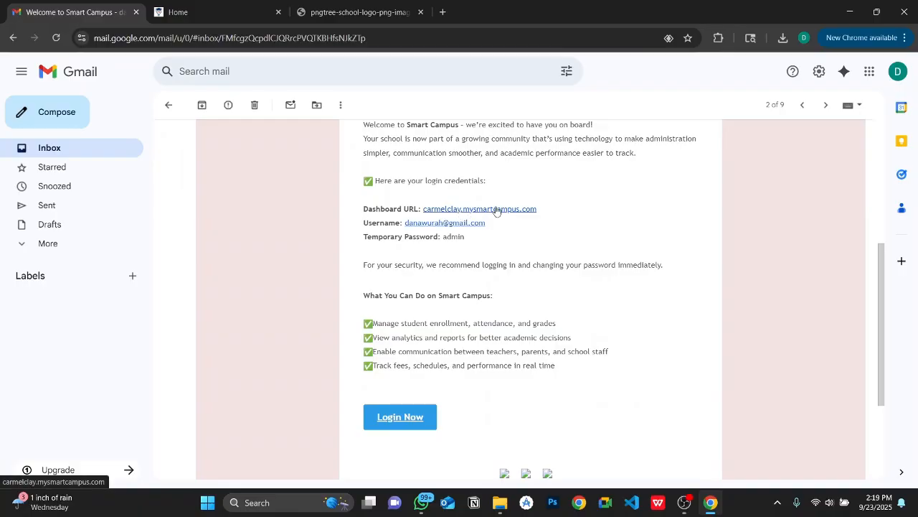
middle_click(495, 211)
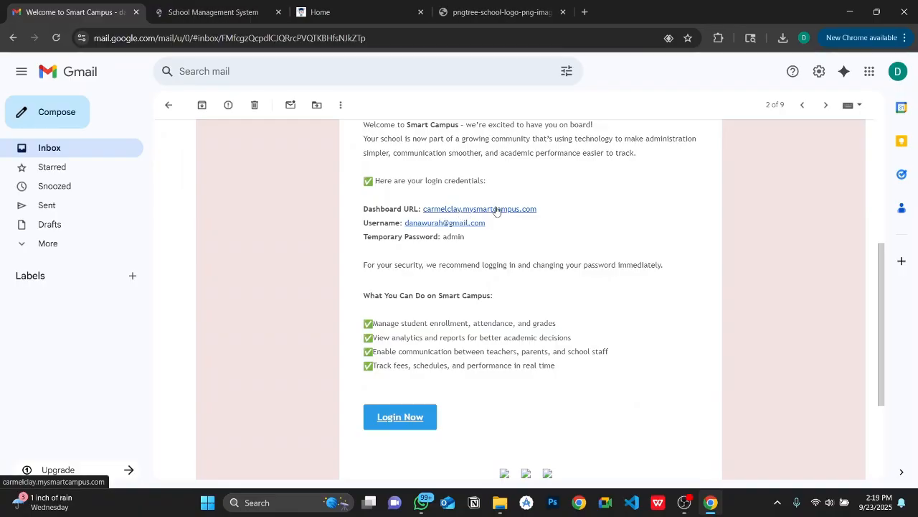
left_click(238, 4)
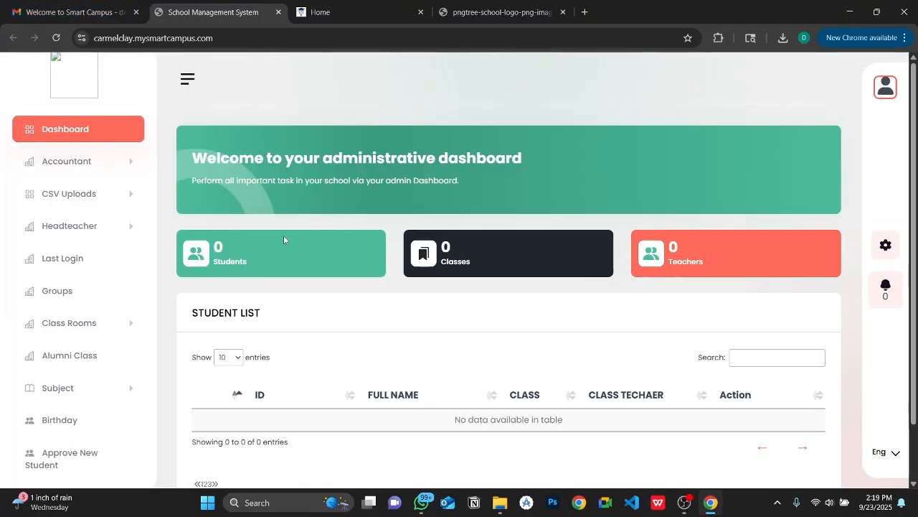
Step: Look over the administrative dashboard and log out of the current account
scroll(284, 235, "down", 1)
scroll(284, 236, "up", 1)
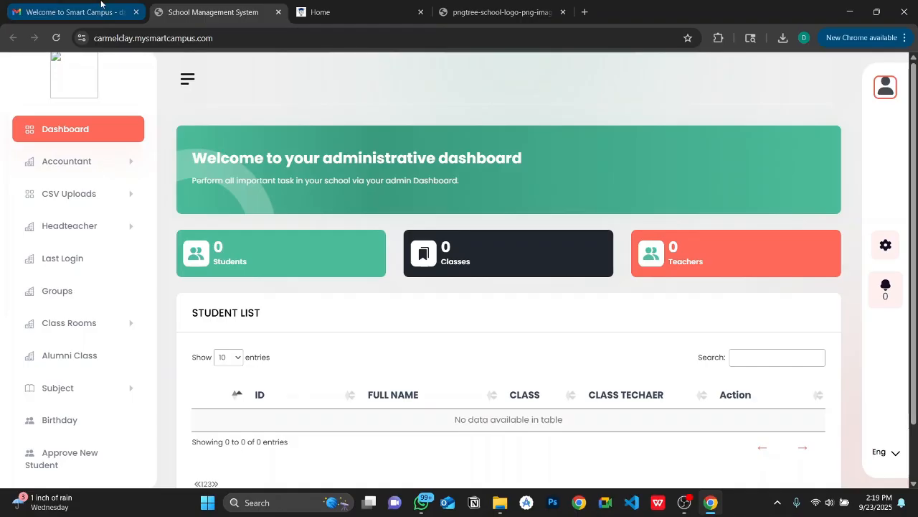
left_click(886, 86)
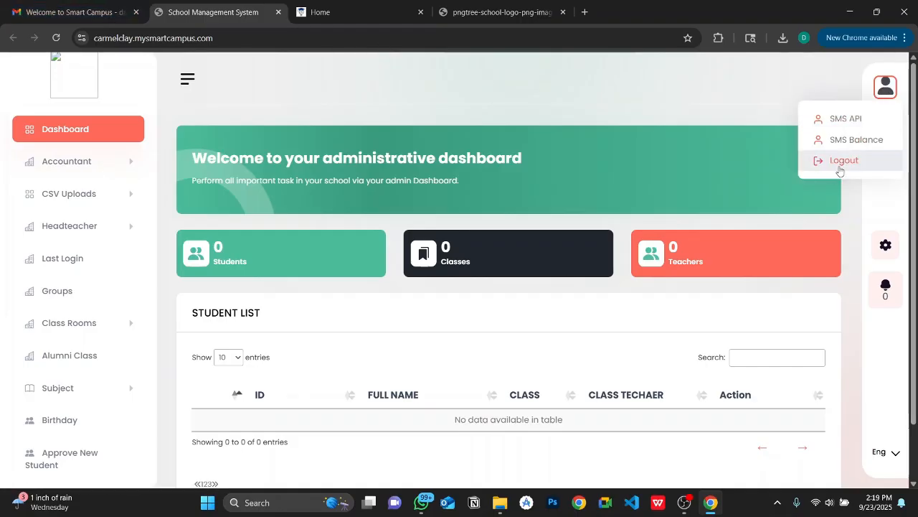
left_click(838, 159)
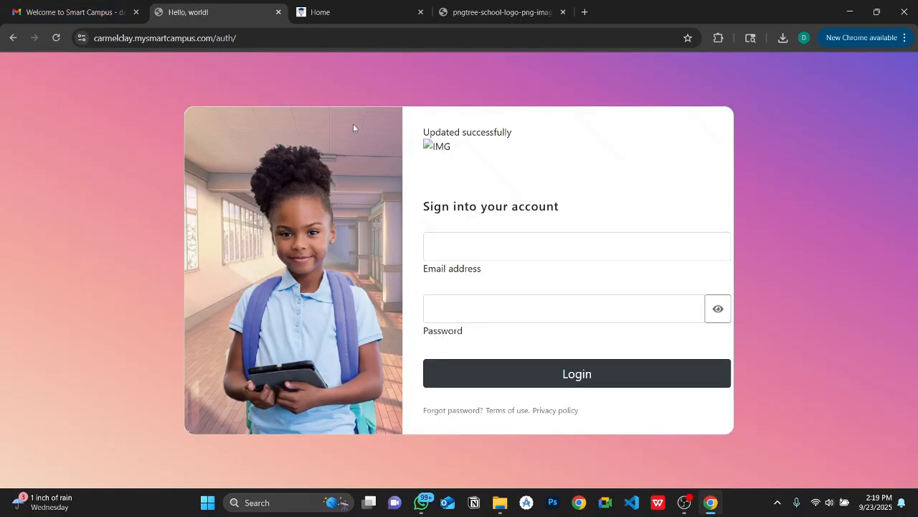
Step: Copy the username from the welcome email into the email address field of the school's sign-in page
left_click(113, 4)
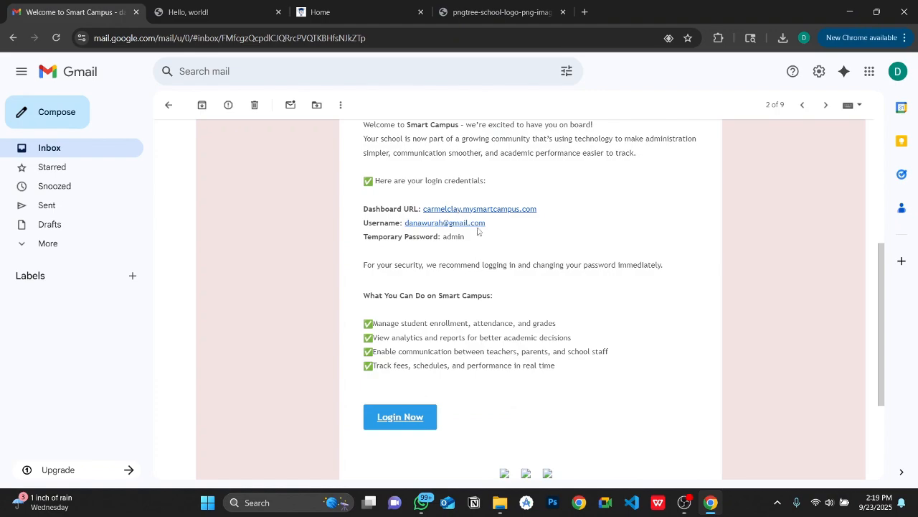
left_click_drag(488, 223, 406, 223)
key("ctrl+c")
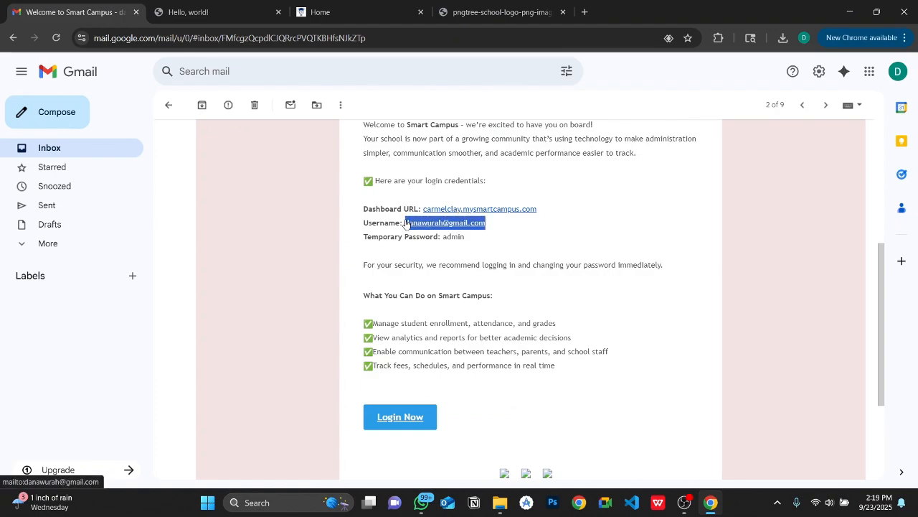
left_click(338, 14)
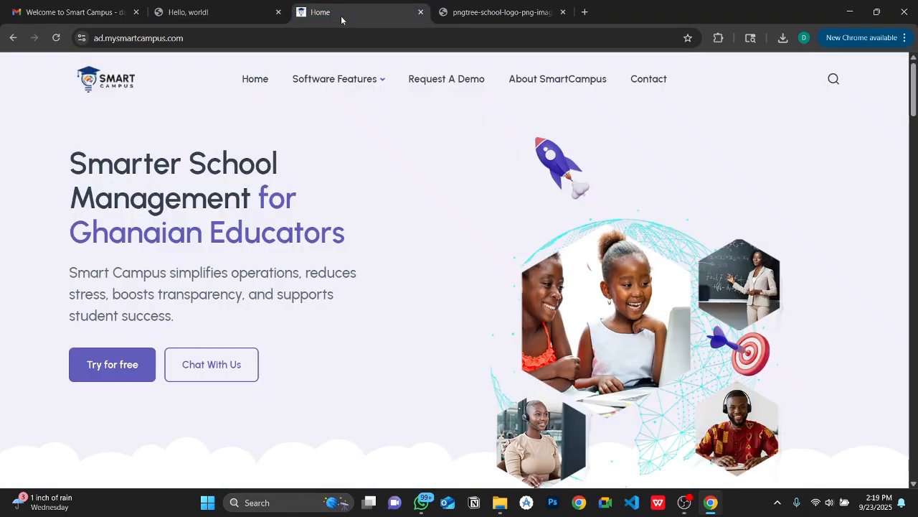
left_click(243, 5)
left_click(535, 239)
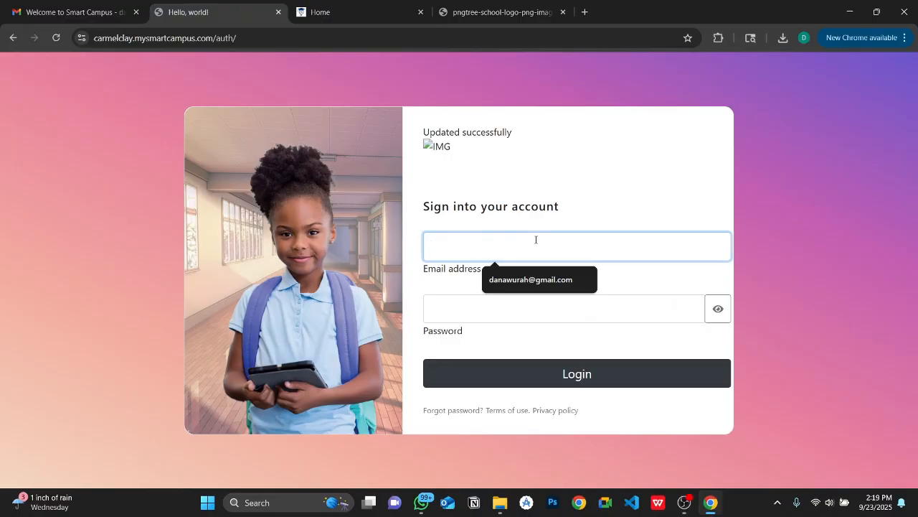
key("ctrl+v")
Step: Copy the temporary password from the welcome email into the password field, log in, and dismiss the offer to save the password
left_click(118, 10)
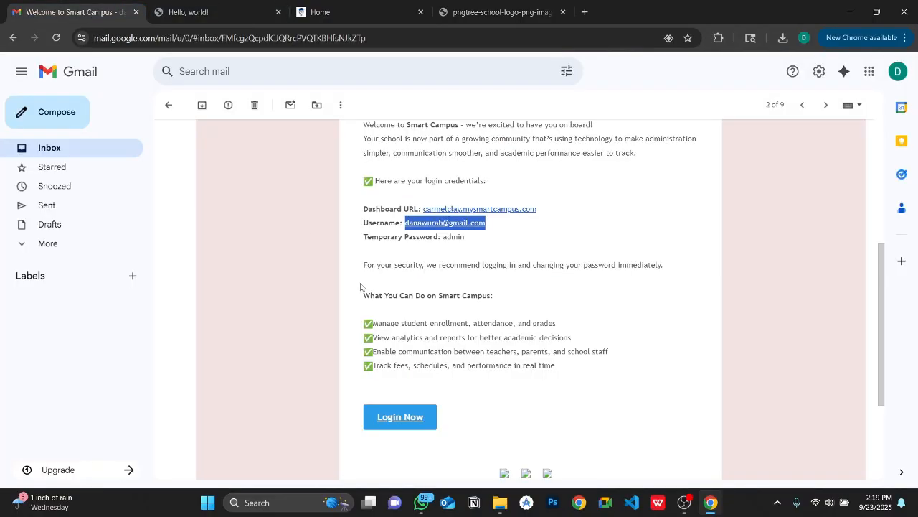
double_click(451, 237)
key("ctrl+c")
left_click(208, 12)
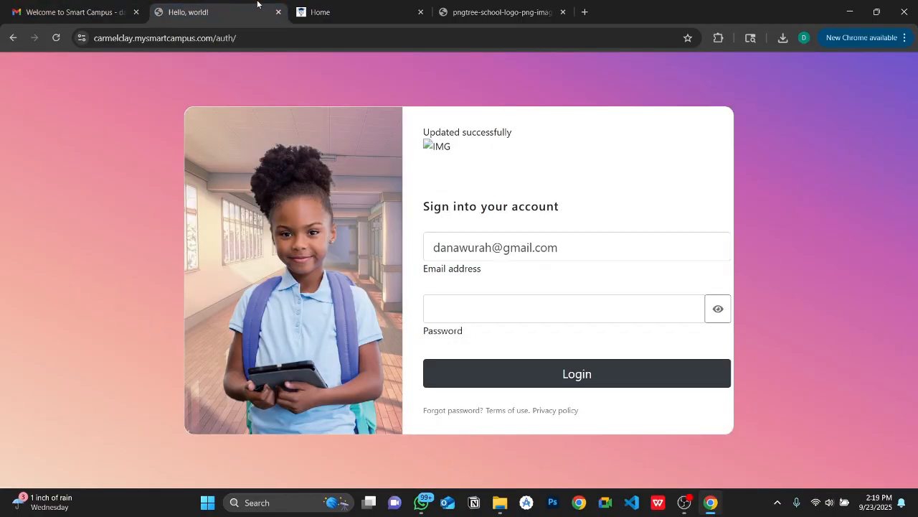
left_click(445, 297)
key("ctrl+v")
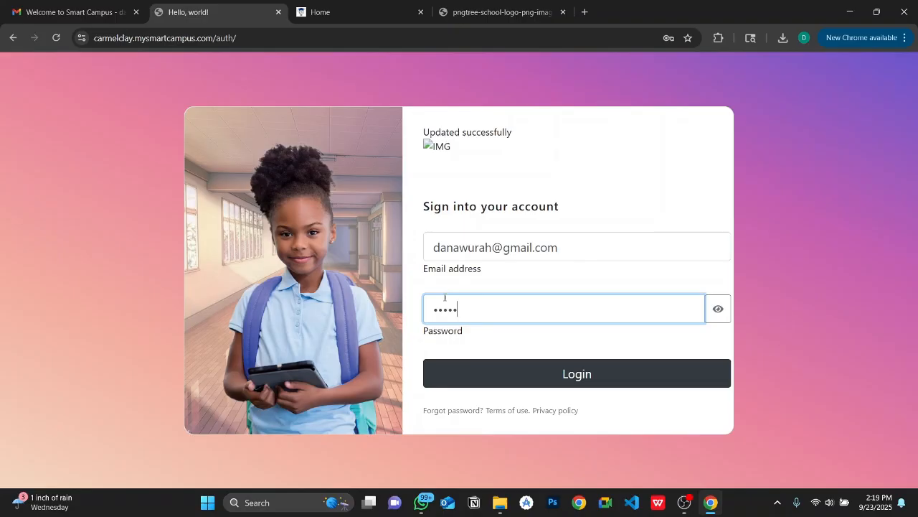
left_click(537, 370)
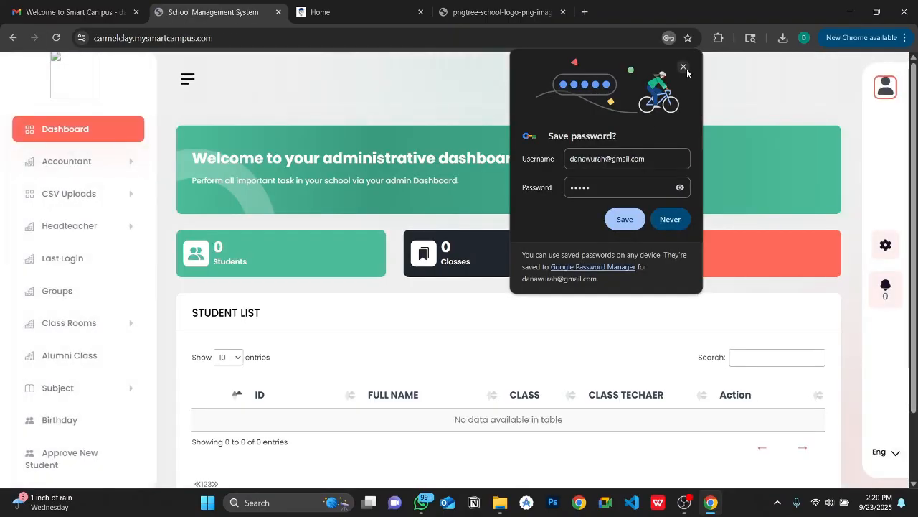
left_click(684, 67)
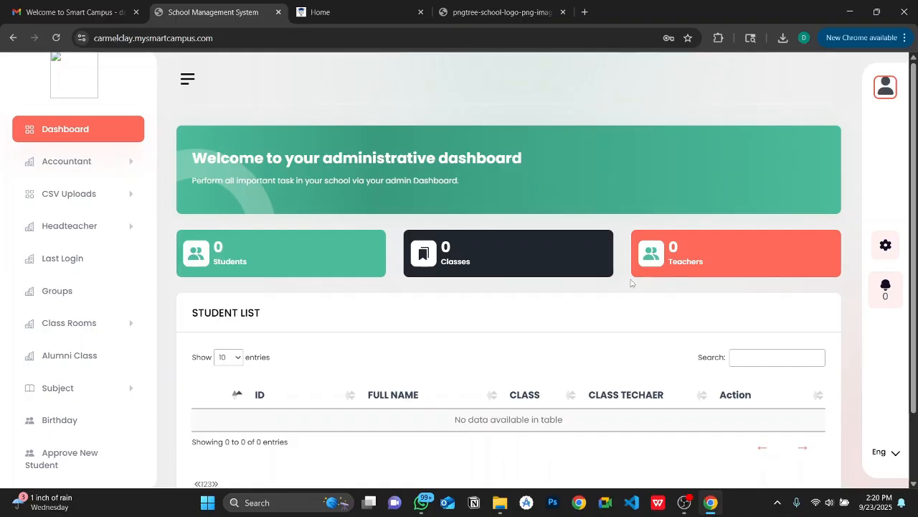
Step: Open the School Settings form from the dashboard's settings section and go to its Current Term field
scroll(631, 283, "down", 1)
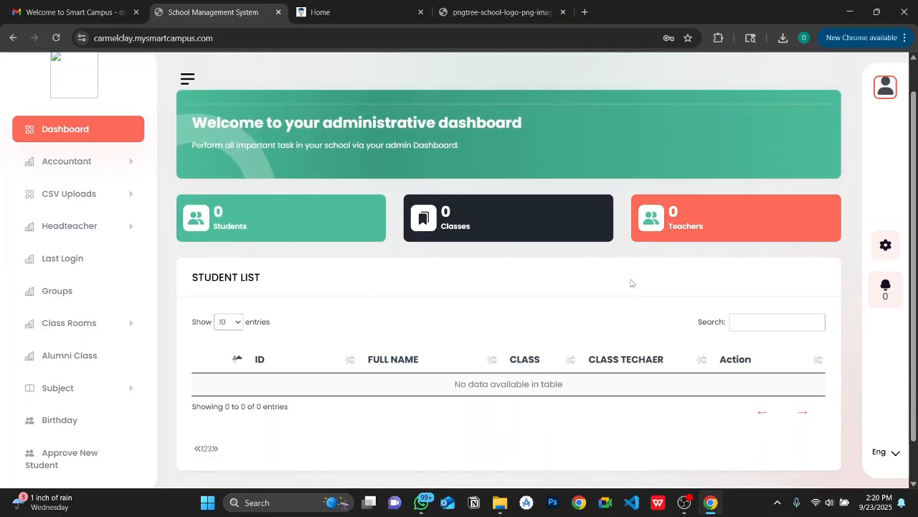
scroll(631, 282, "down", 1)
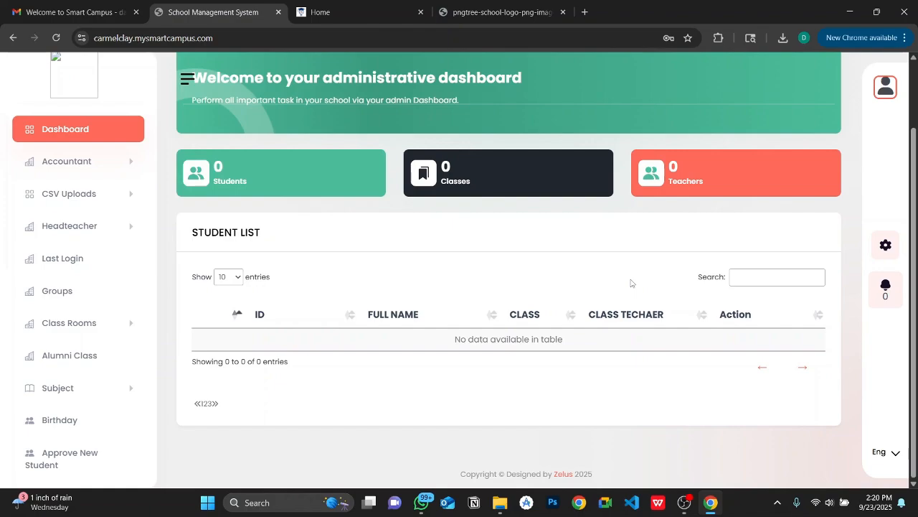
scroll(99, 286, "down", 7)
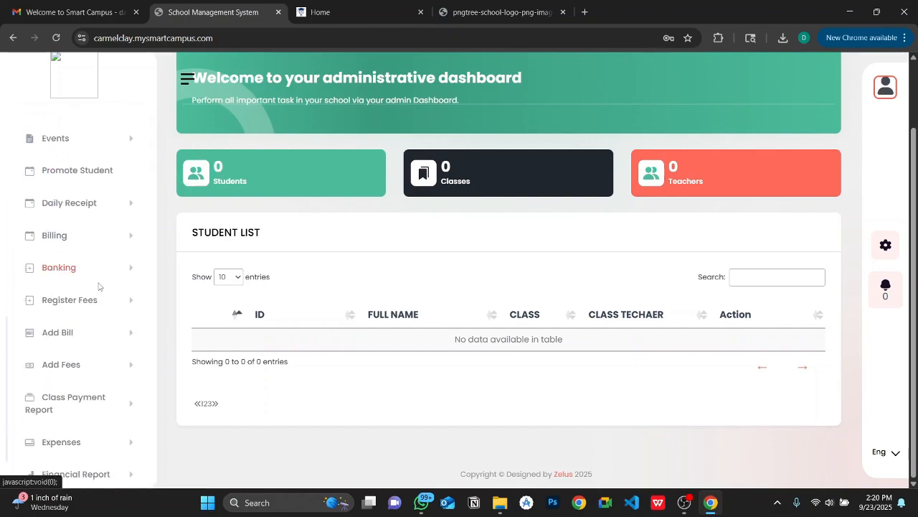
scroll(99, 286, "down", 1)
left_click(93, 439)
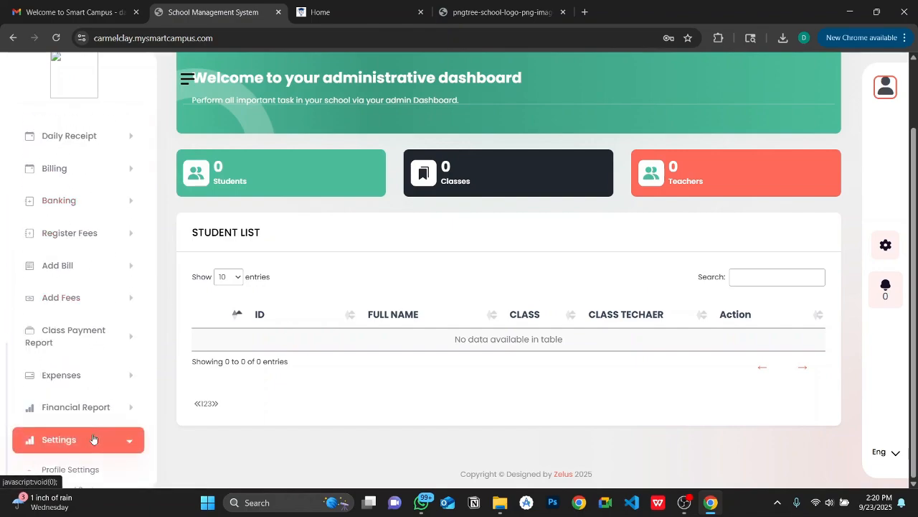
scroll(92, 430, "down", 1)
left_click(93, 442)
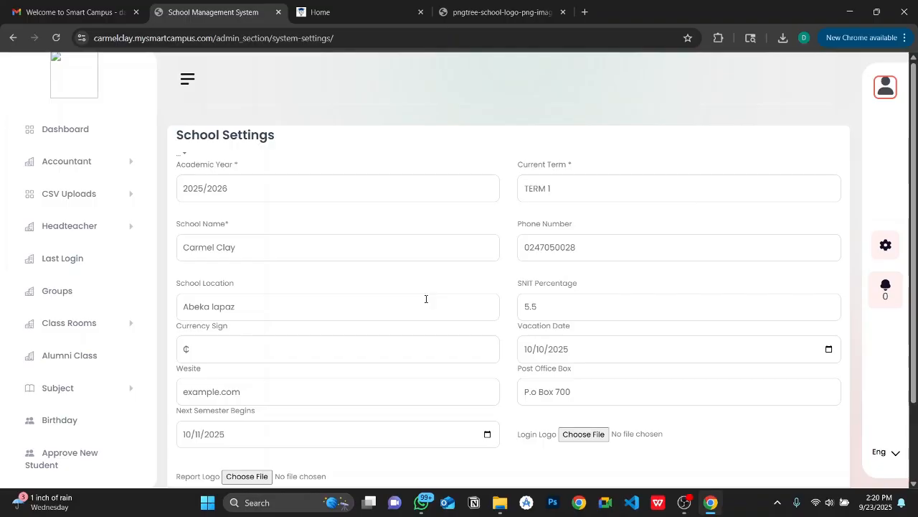
left_click(542, 196)
left_click(543, 195)
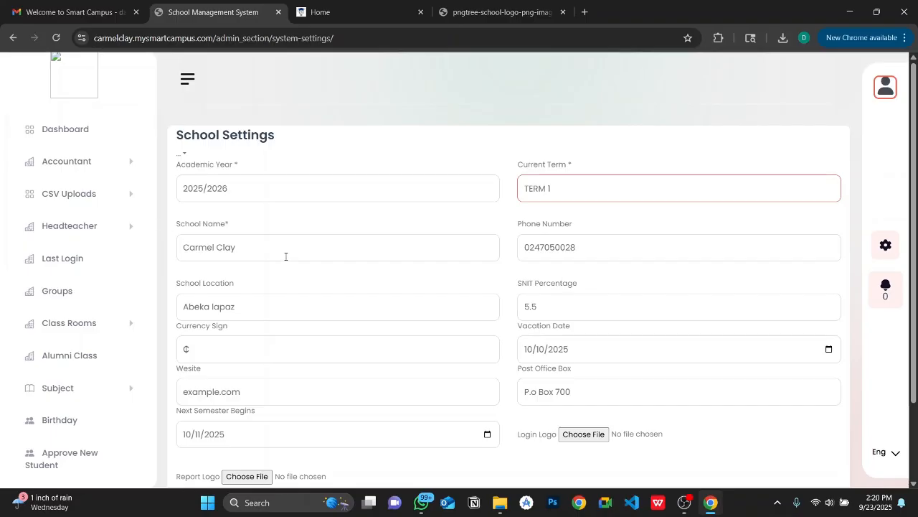
Step: Upload the pngtree school logo PNG from Downloads as both the login logo and the report logo, and save the school settings
scroll(571, 260, "down", 2)
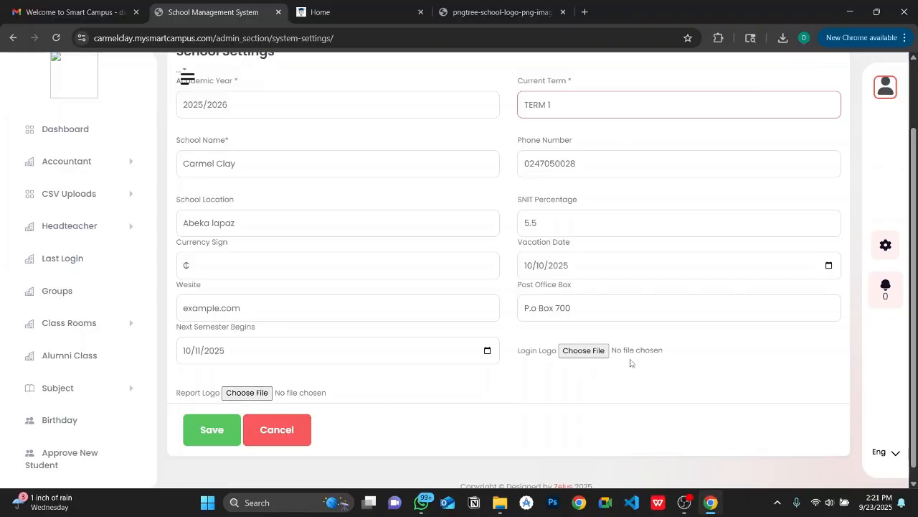
left_click(583, 351)
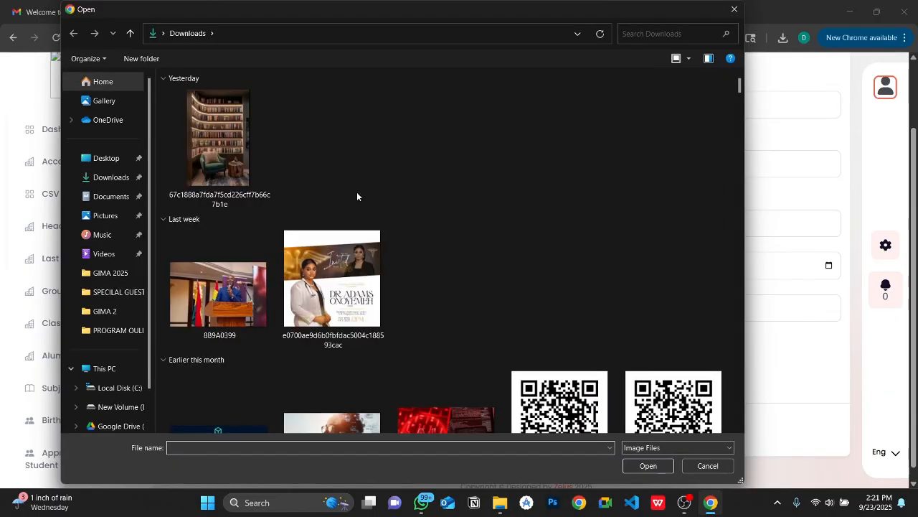
double_click(218, 140)
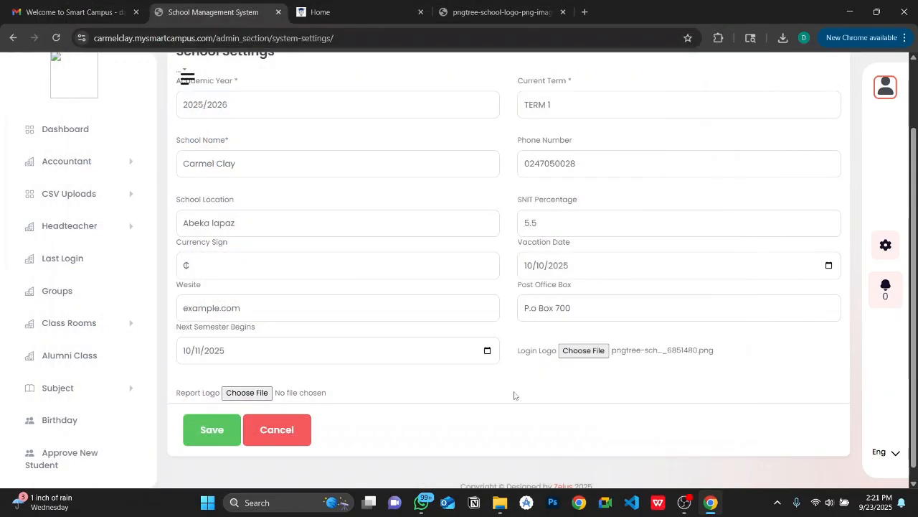
left_click(242, 393)
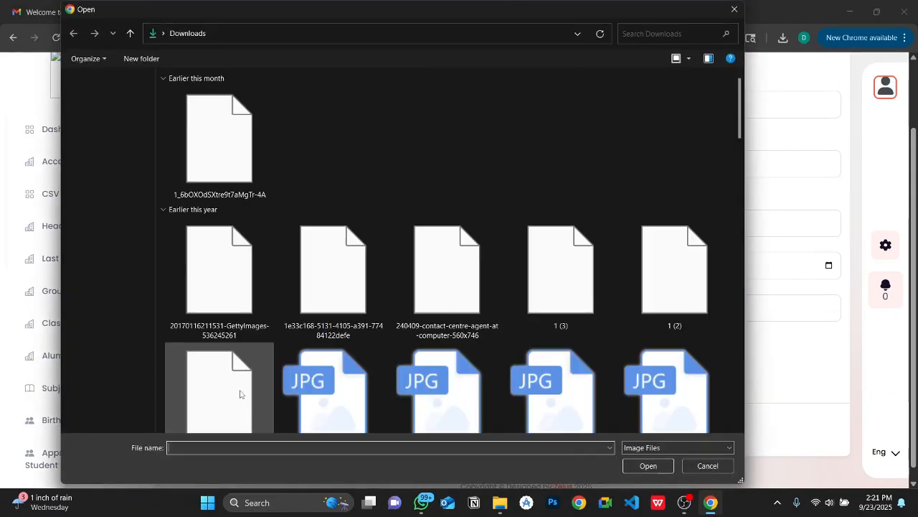
double_click(196, 147)
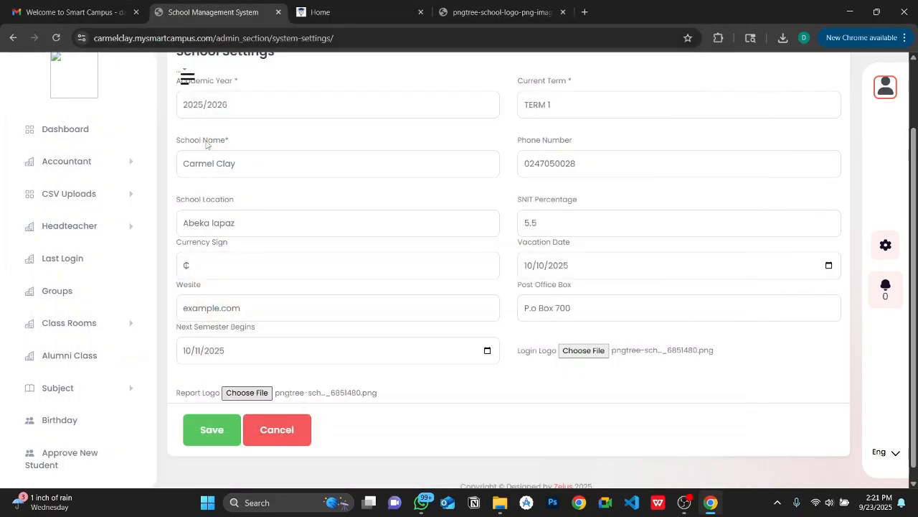
left_click(204, 434)
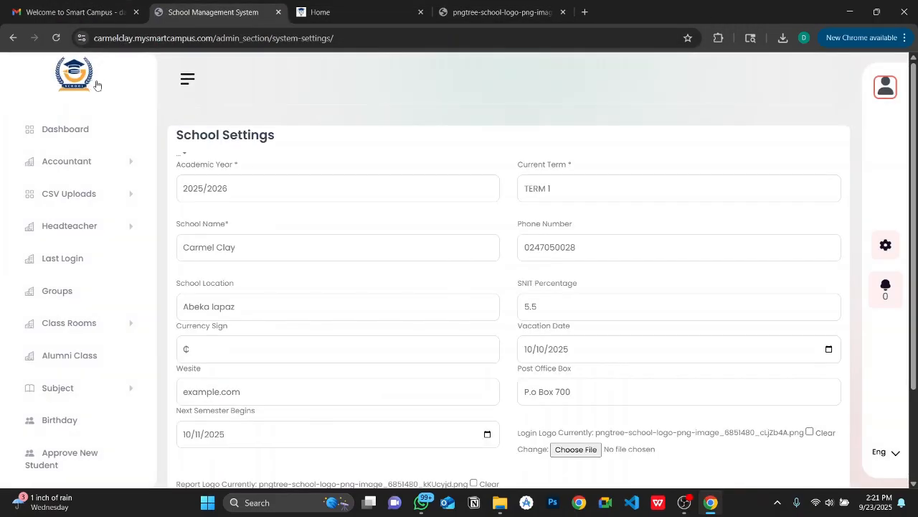
Step: Return to the administrative dashboard and look over its student list and the available management sections
left_click(87, 130)
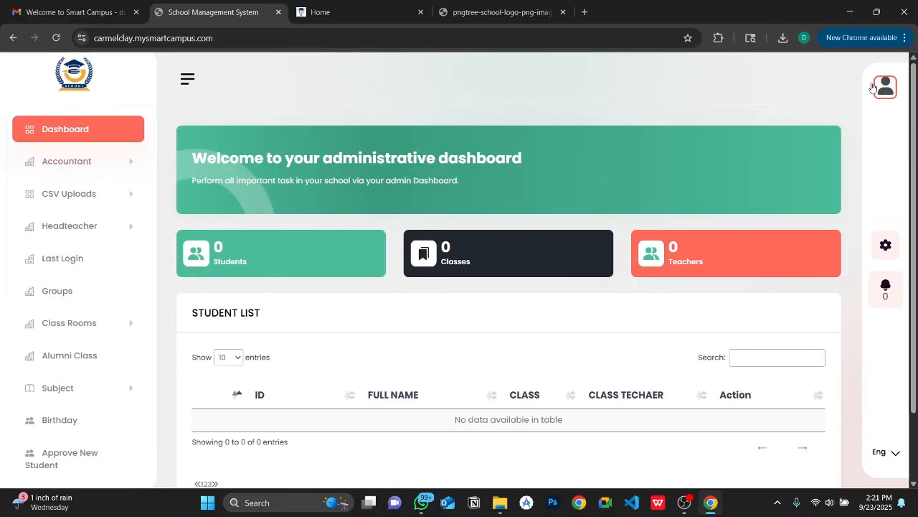
scroll(605, 128, "down", 1)
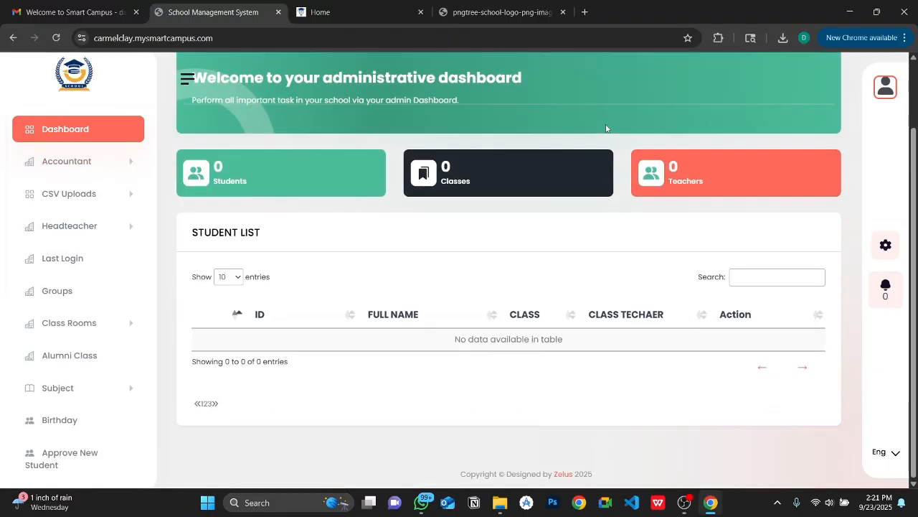
scroll(109, 285, "down", 5)
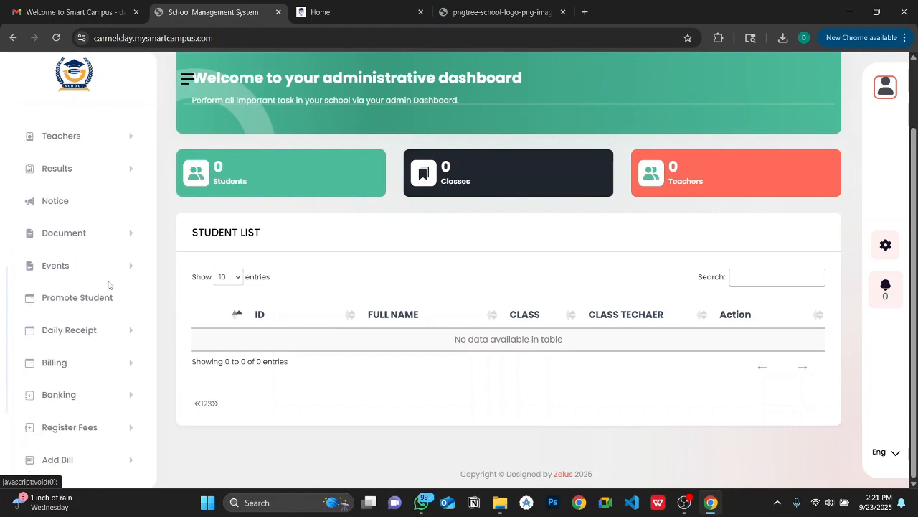
scroll(108, 285, "down", 2)
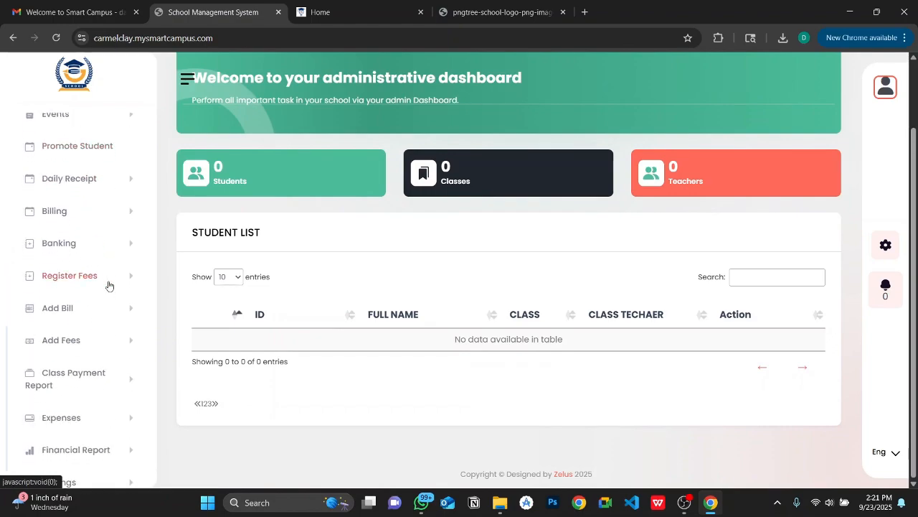
Step: Open the "Your Smart Campus Is Ready" email in Gmail and read its list of essential setup tasks
left_click(72, 12)
left_click(169, 104)
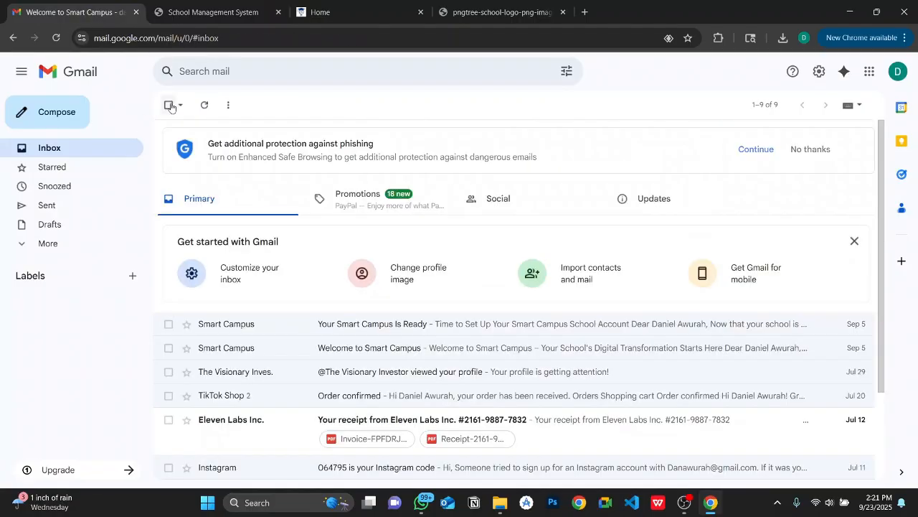
left_click(324, 322)
scroll(528, 354, "down", 3)
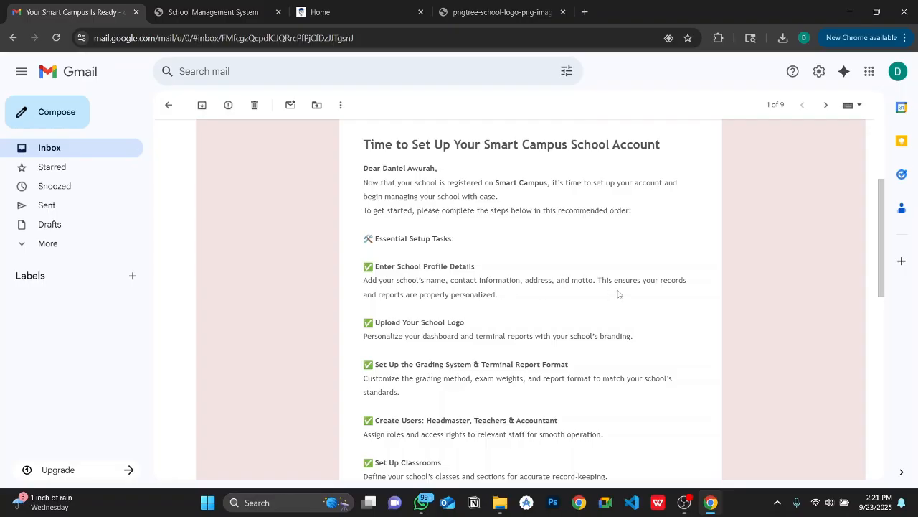
scroll(618, 292, "down", 1)
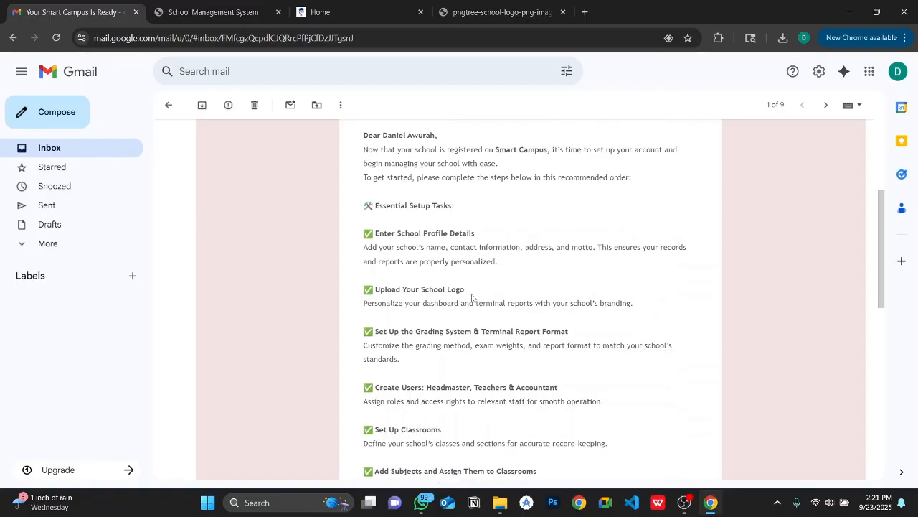
scroll(460, 294, "down", 1)
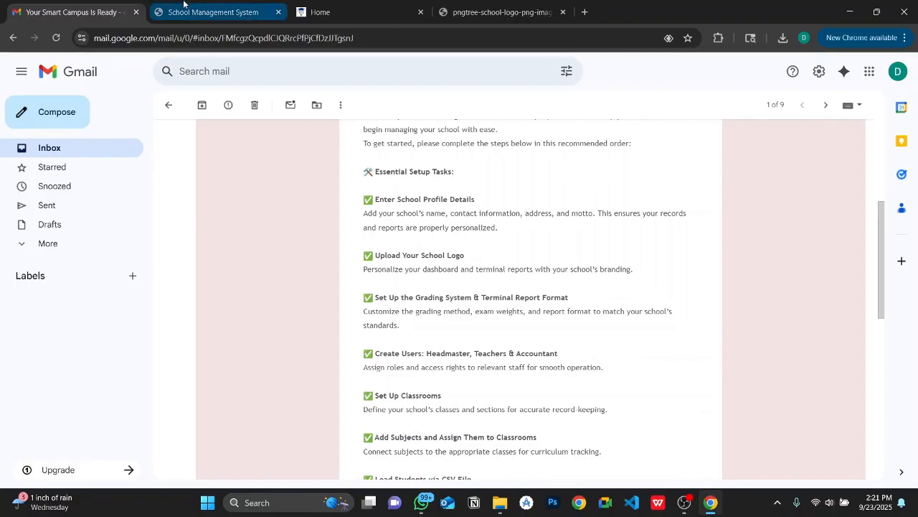
Step: Switch back to the school dashboard and open the Terminal System Settings page
left_click(213, 12)
scroll(131, 291, "down", 1)
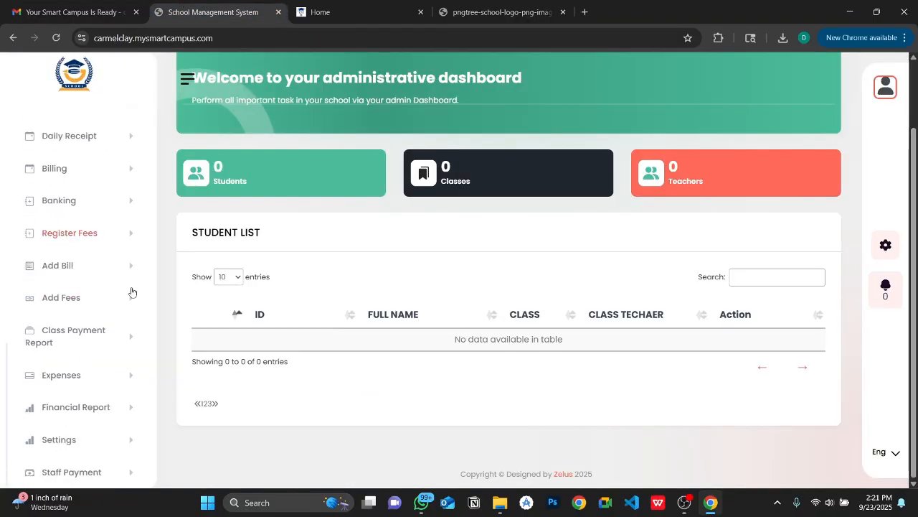
left_click(102, 439)
scroll(103, 437, "down", 1)
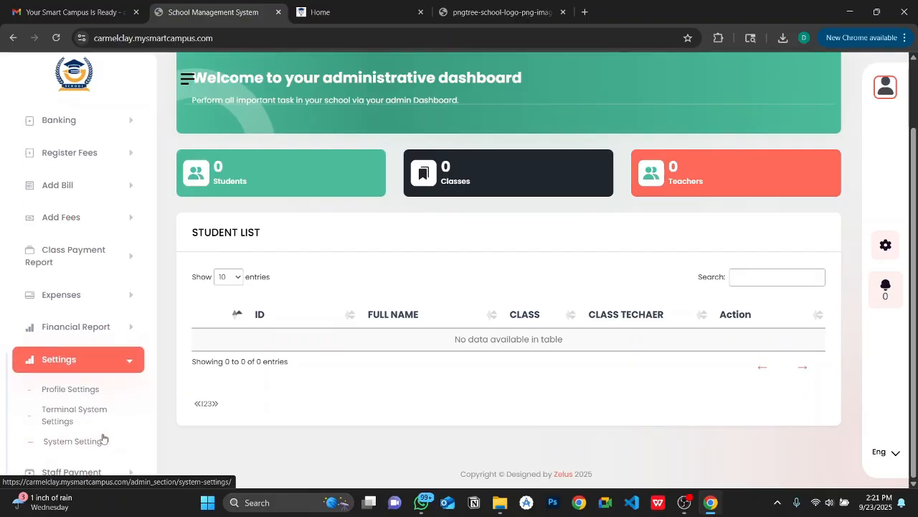
left_click(63, 410)
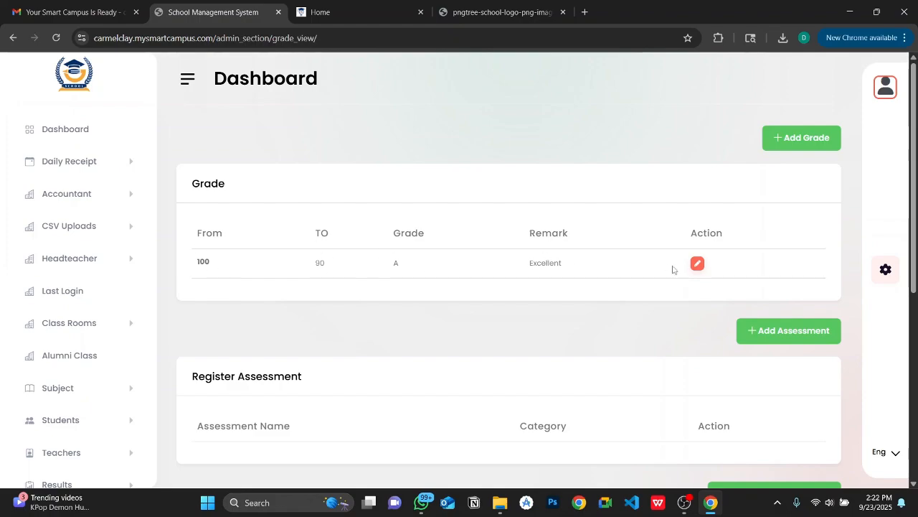
Step: Add a grade from 40 to 50 with grade "c" and remark "Good", and submit it
scroll(578, 330, "down", 1)
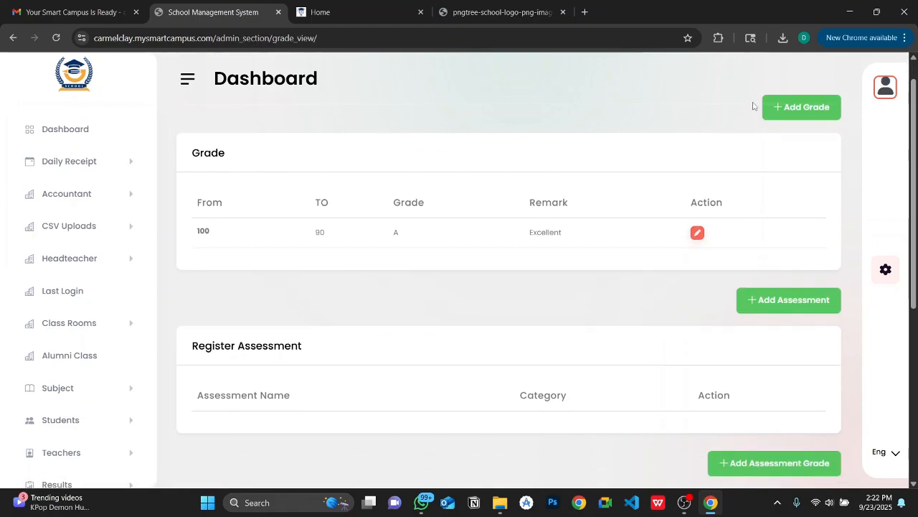
left_click(777, 115)
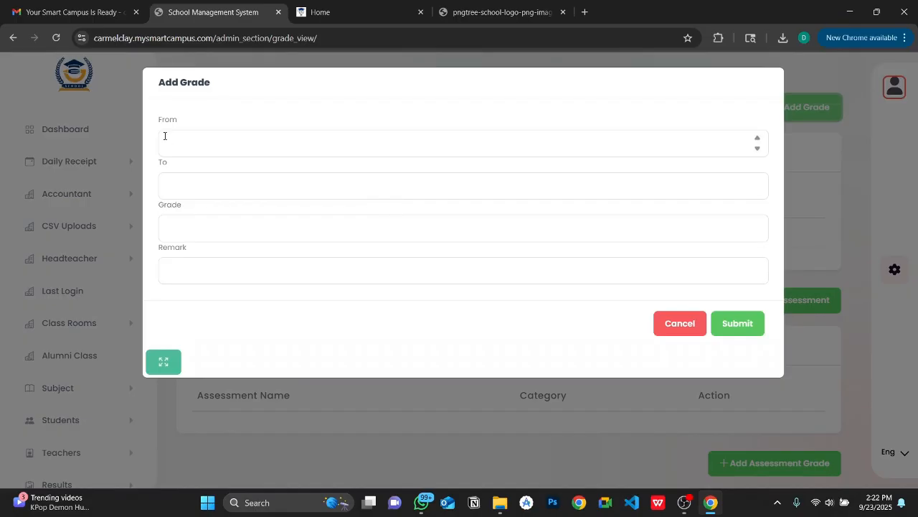
left_click(165, 142)
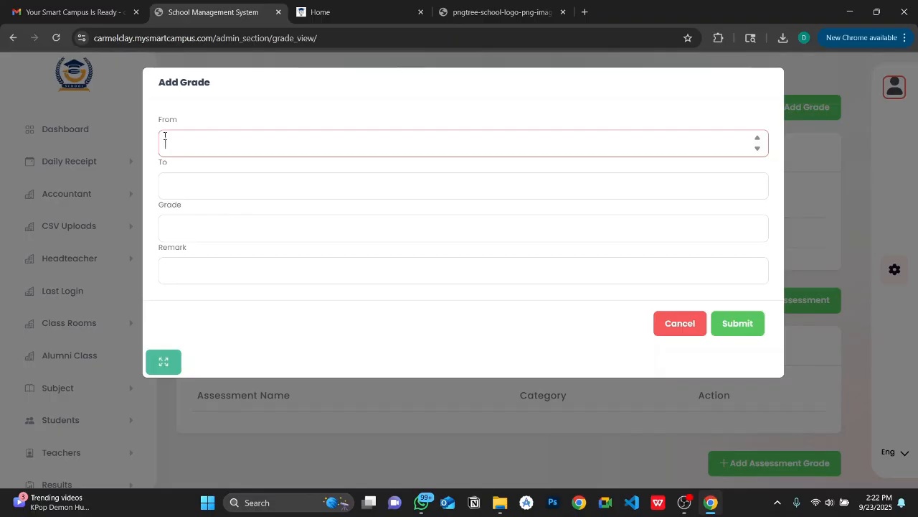
type("49")
type("0")
left_click(189, 181)
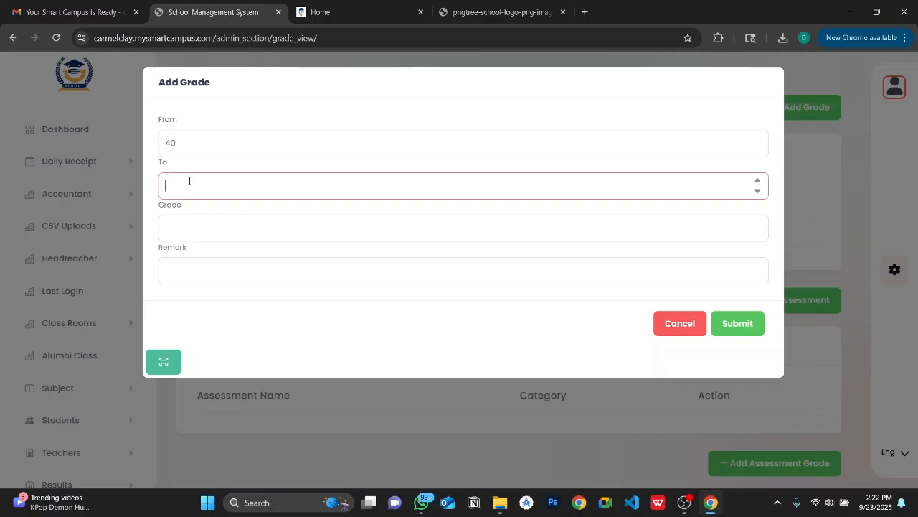
type("50")
left_click(192, 231)
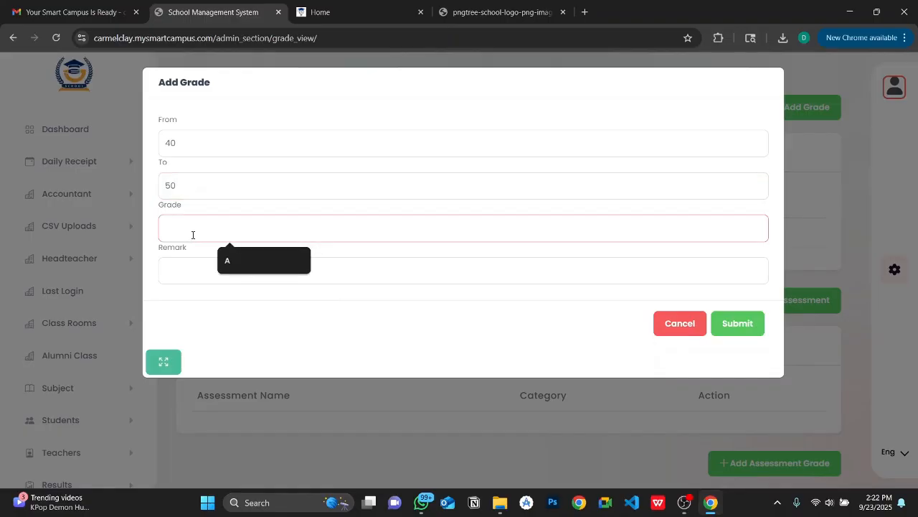
type("C")
left_click(208, 272)
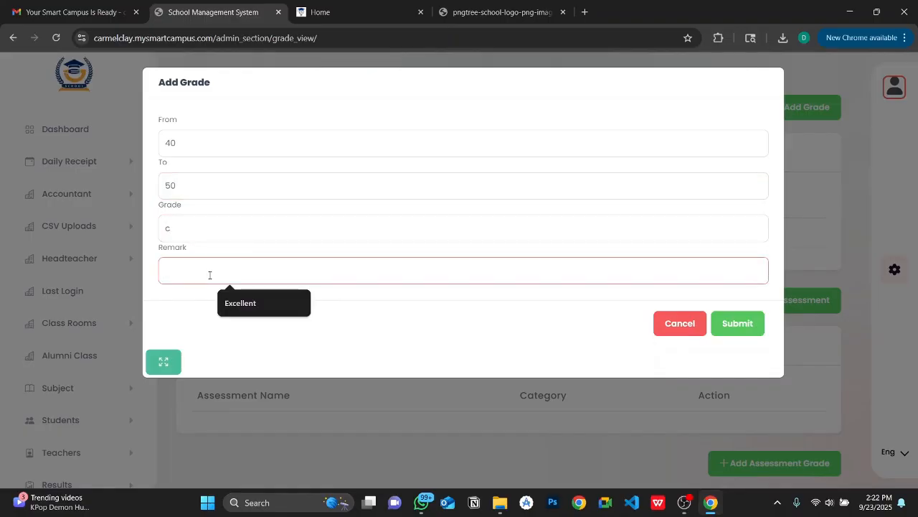
type("Good")
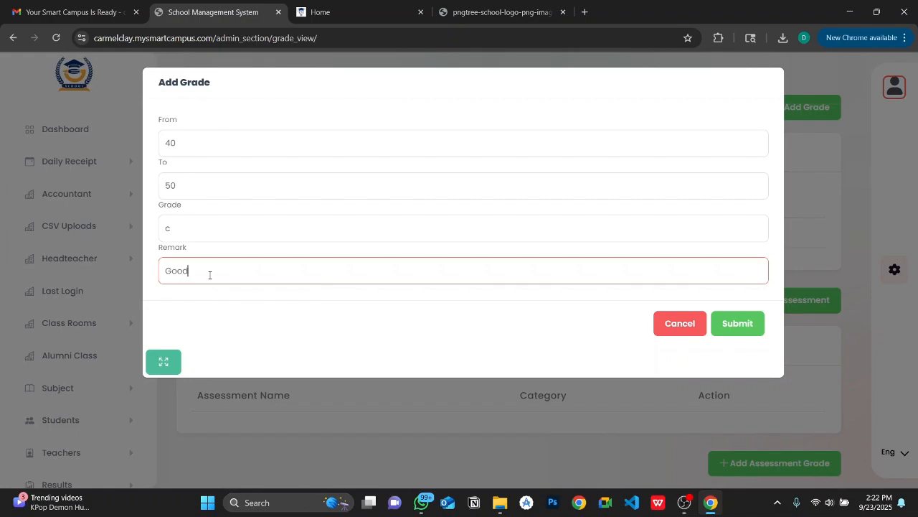
left_click(737, 325)
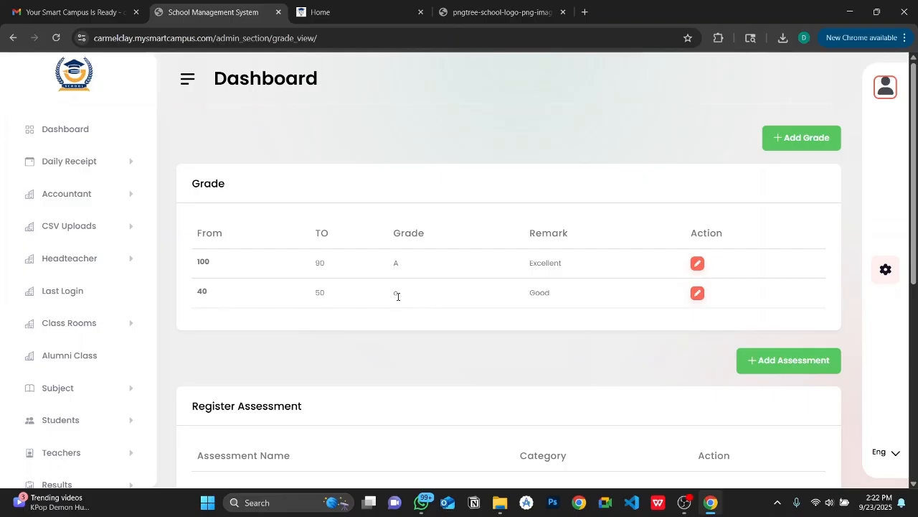
double_click(397, 294)
Step: Examine the Add Assessment form without submitting it, and review the Assessment Grade and Terminal Settings sections
scroll(396, 294, "down", 3)
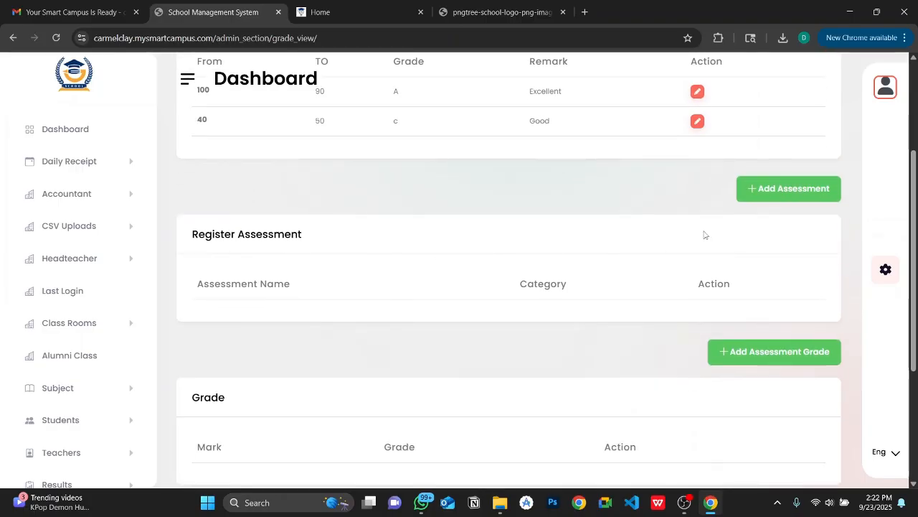
left_click(773, 187)
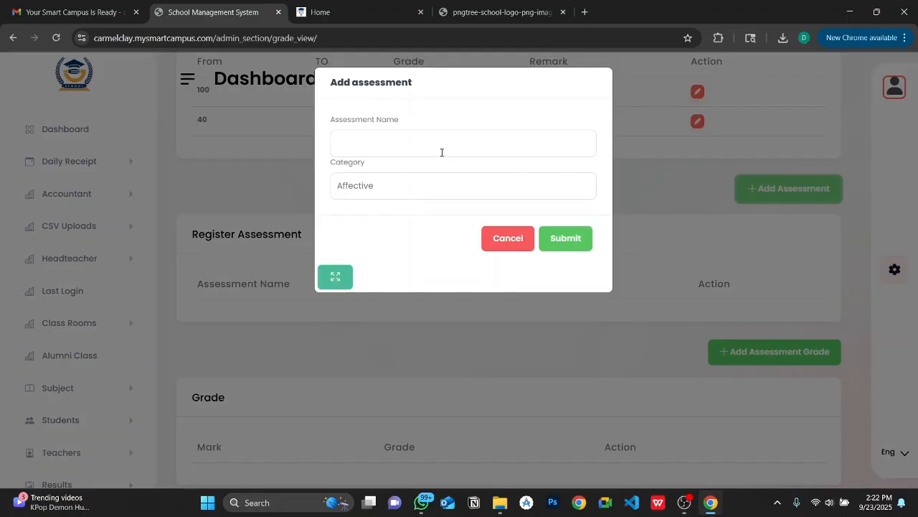
left_click(520, 241)
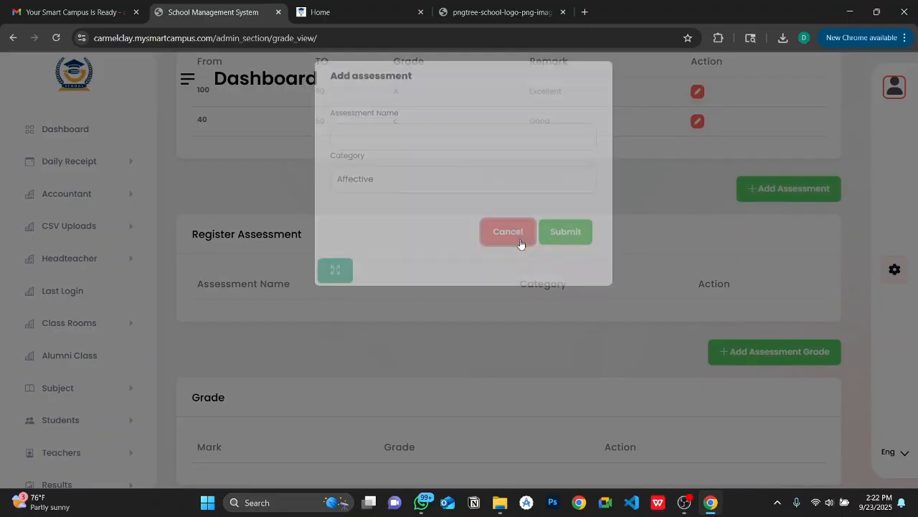
scroll(521, 243, "down", 2)
scroll(480, 328, "down", 1)
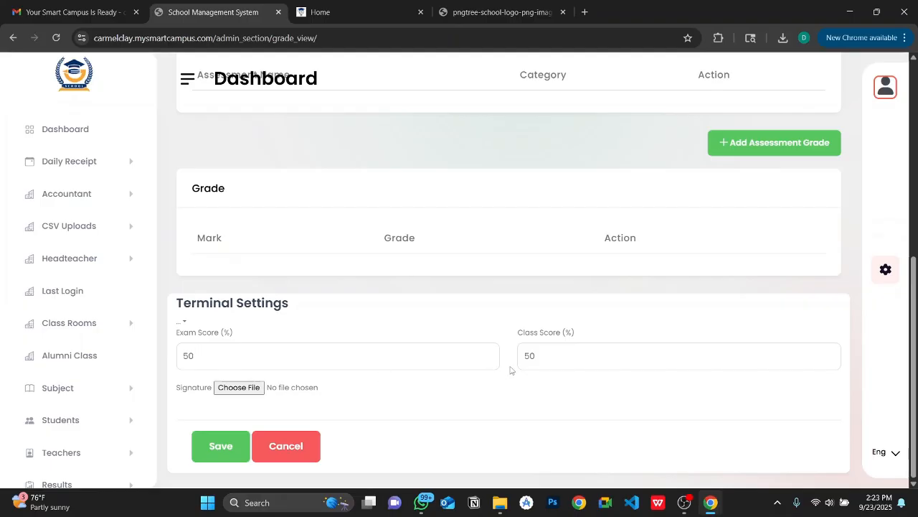
scroll(560, 257, "up", 5)
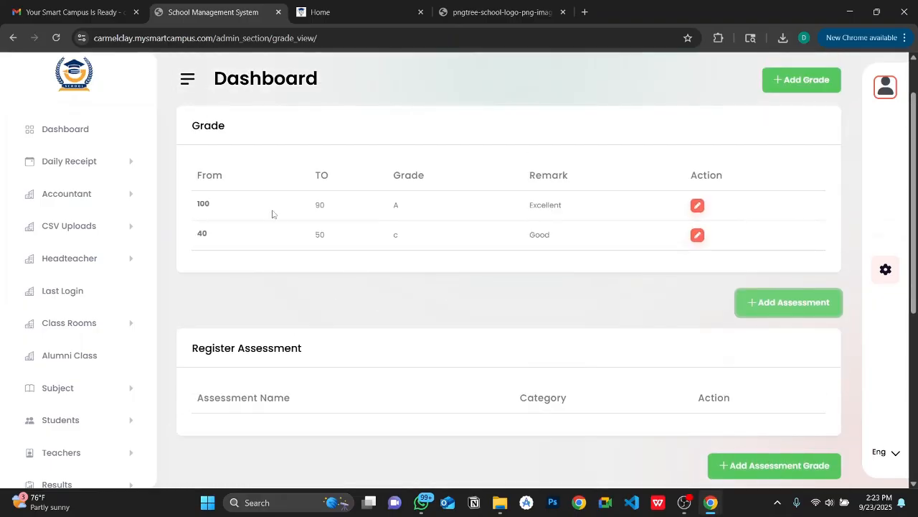
Step: Check the setup email for the task following the grading system, and look through the dashboard's sections for user creation
left_click(75, 12)
scroll(366, 337, "down", 2)
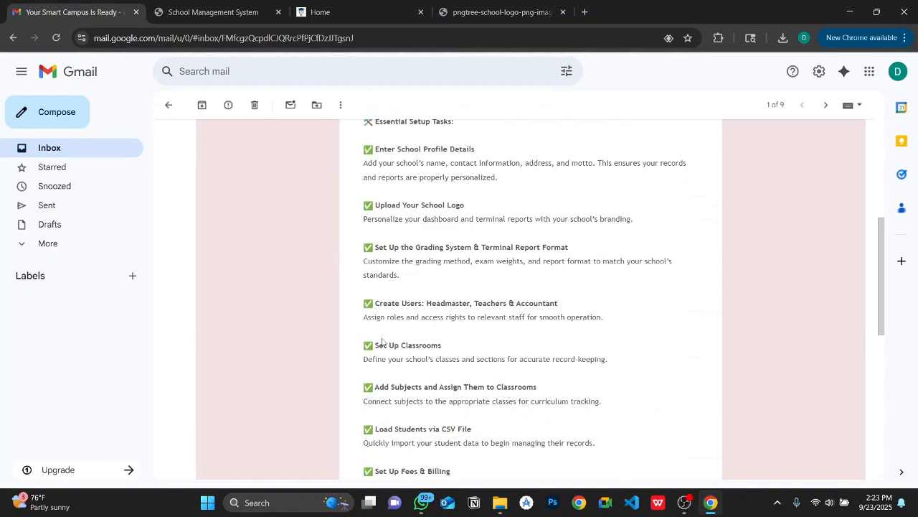
left_click(214, 12)
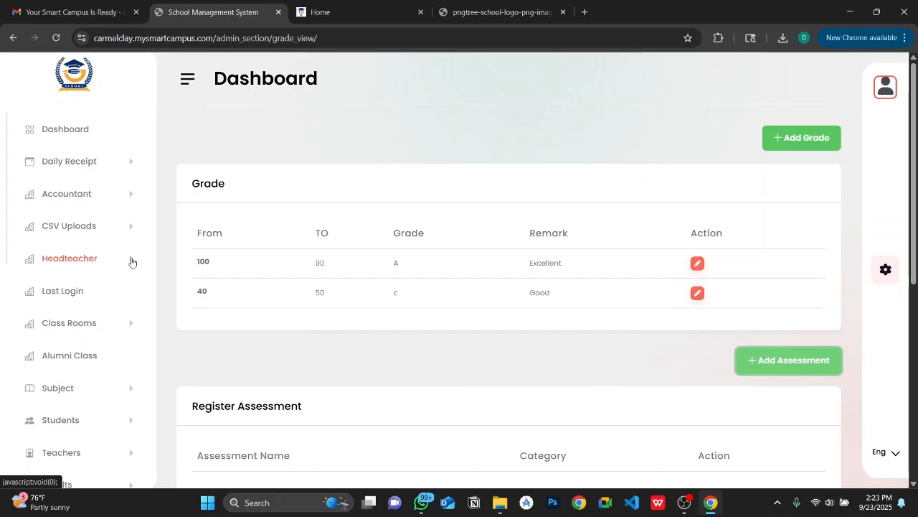
scroll(71, 302, "down", 3)
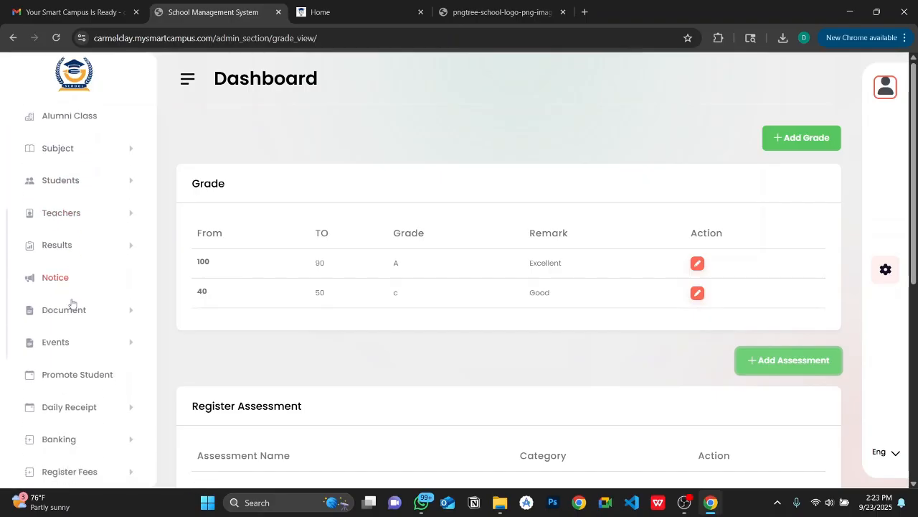
scroll(72, 302, "down", 3)
scroll(98, 253, "up", 2)
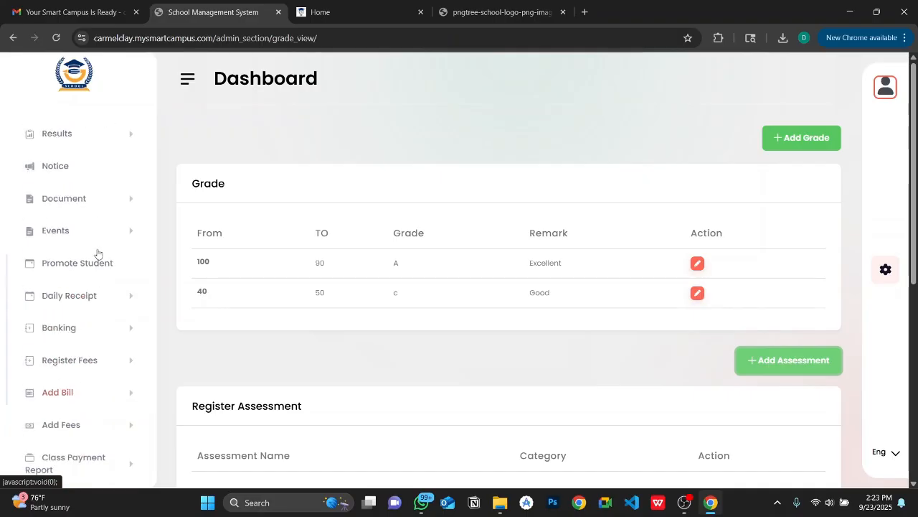
scroll(98, 253, "up", 2)
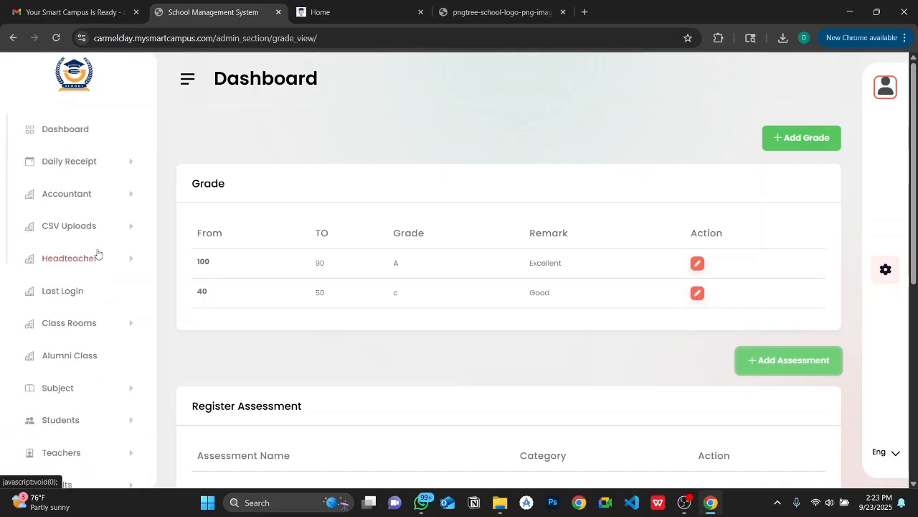
Step: Open the class management page and add a new class named "Class 1"
left_click(94, 327)
scroll(65, 327, "down", 1)
left_click(85, 322)
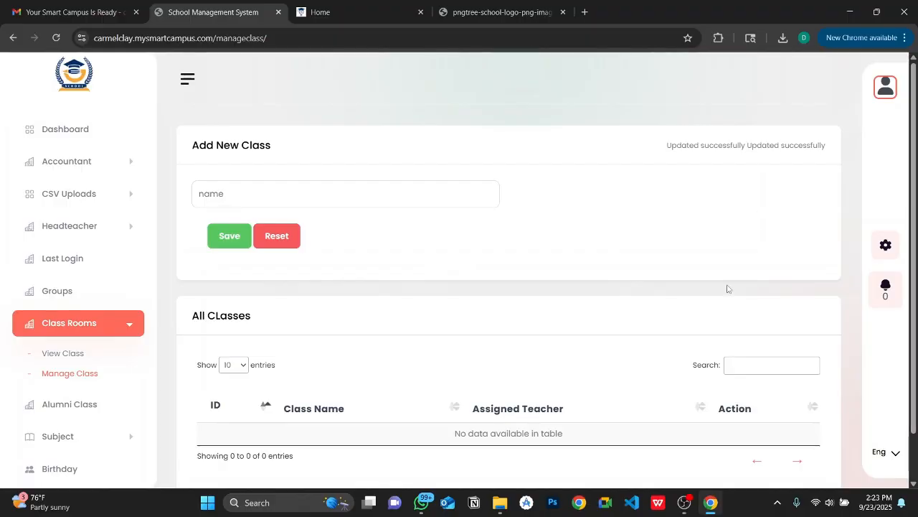
left_click(253, 184)
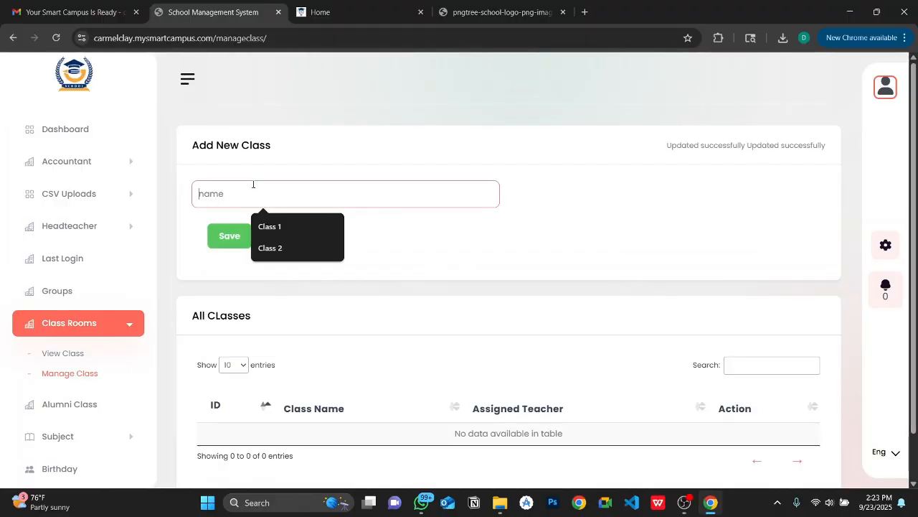
type("Class 1")
left_click(232, 236)
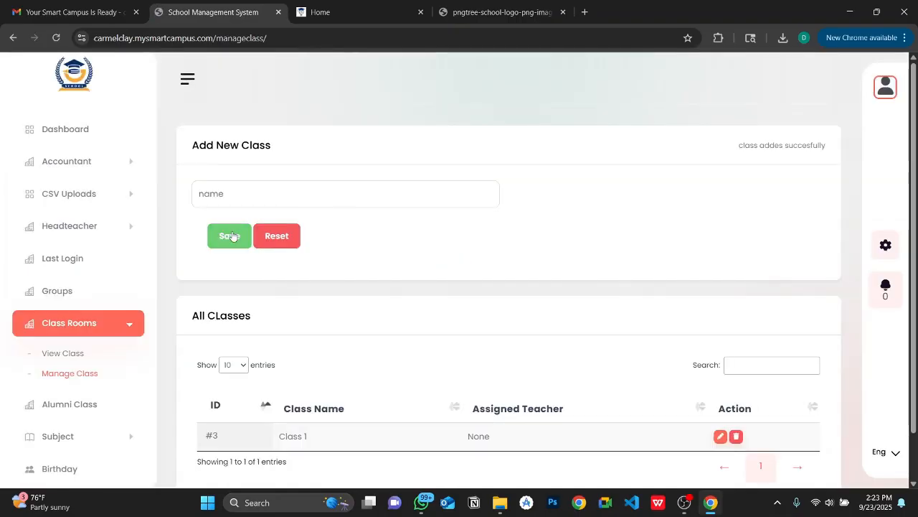
scroll(382, 342, "down", 1)
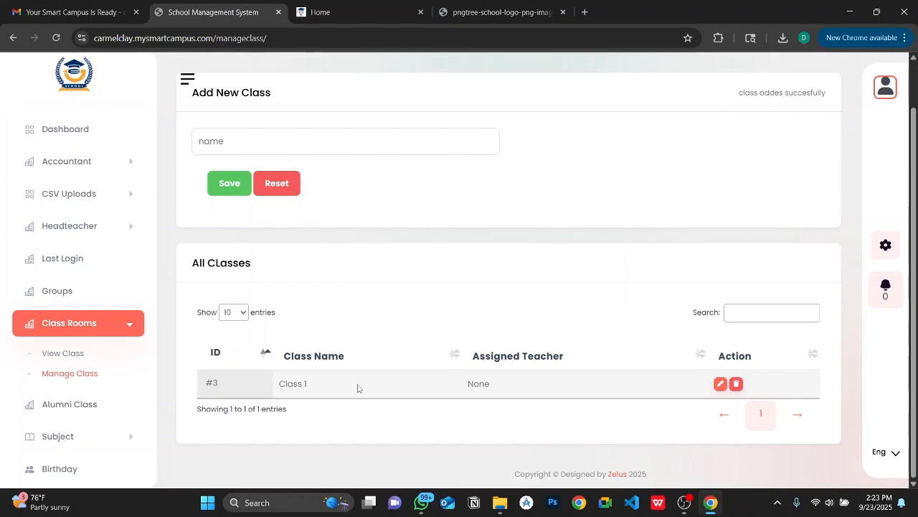
Step: Open the subject management page and fill in a new subject named "English", keeping it examinable as "Yes"
scroll(107, 258, "down", 3)
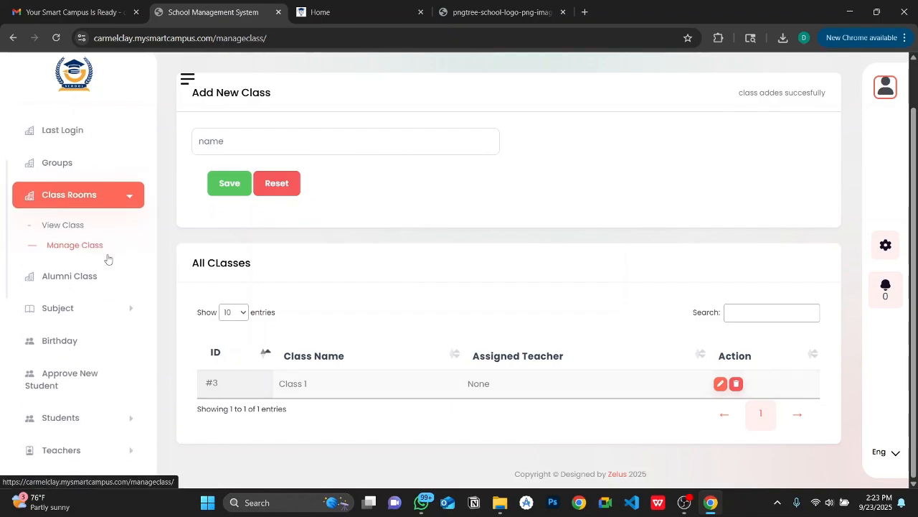
left_click(100, 210)
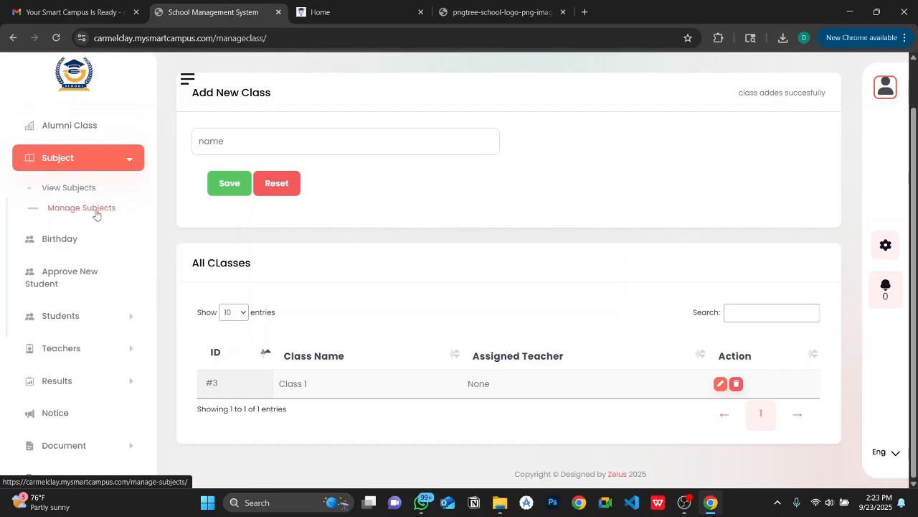
left_click(96, 208)
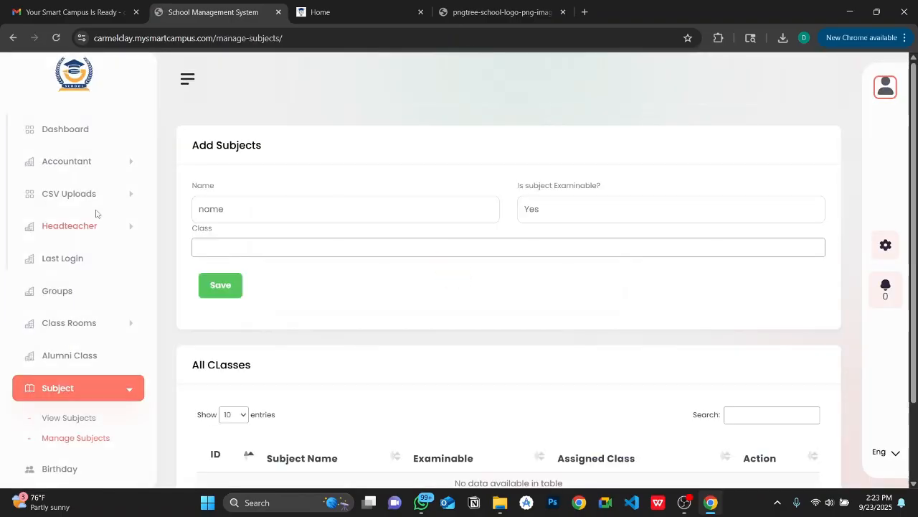
left_click(230, 209)
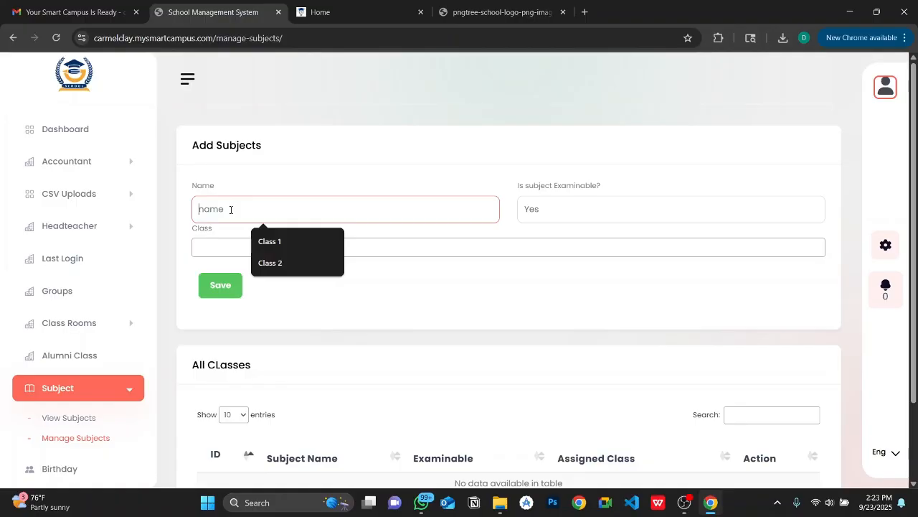
type("English")
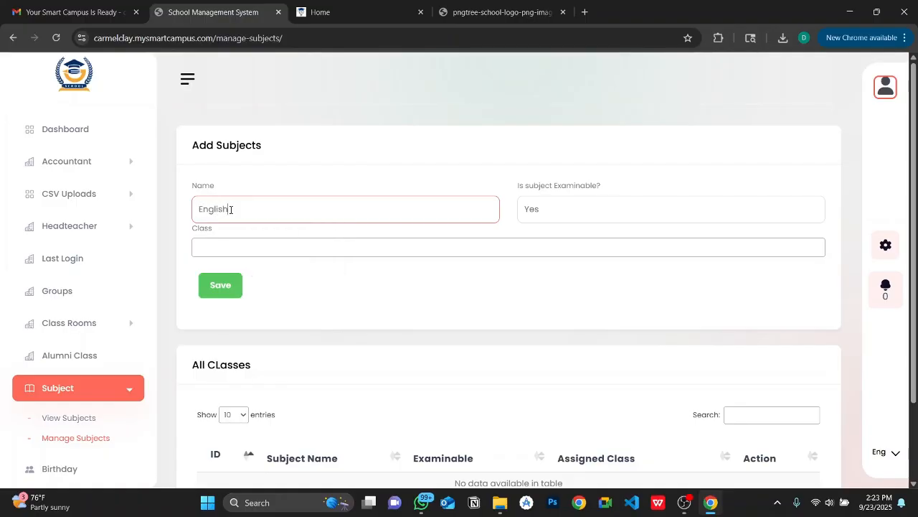
left_click(546, 212)
left_click(546, 212)
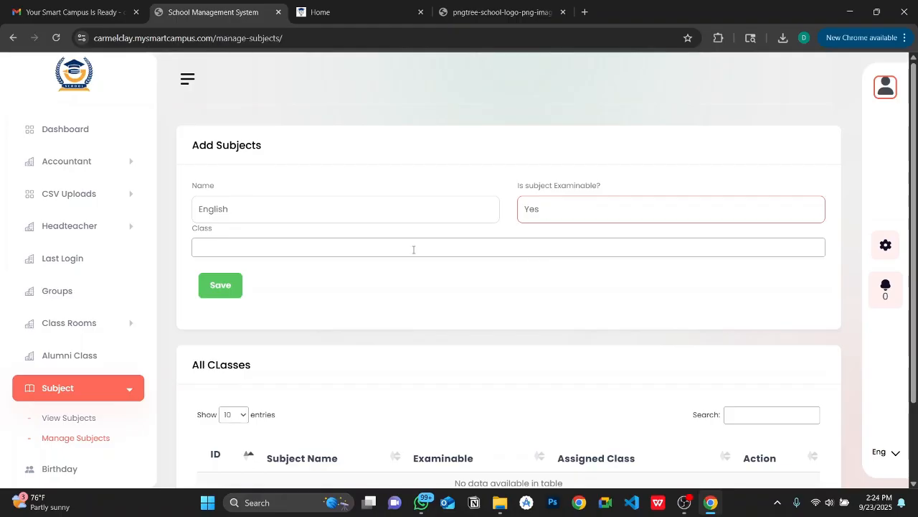
Step: Assign the English subject to Class 1, save it, and check its entry in the subject list
left_click(380, 251)
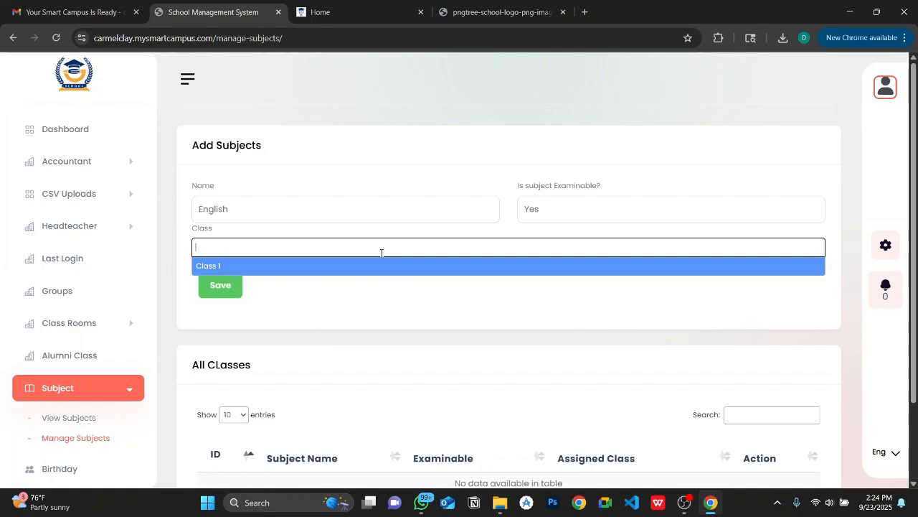
left_click(456, 151)
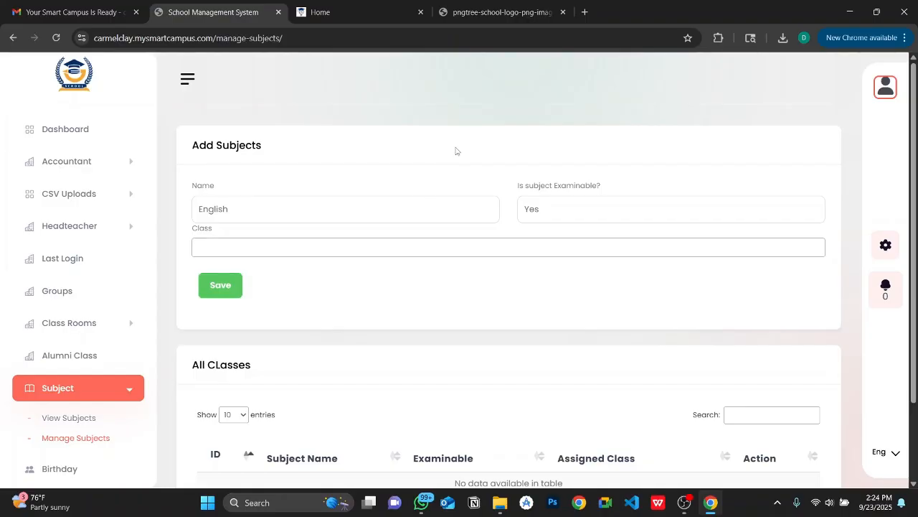
scroll(456, 150, "down", 1)
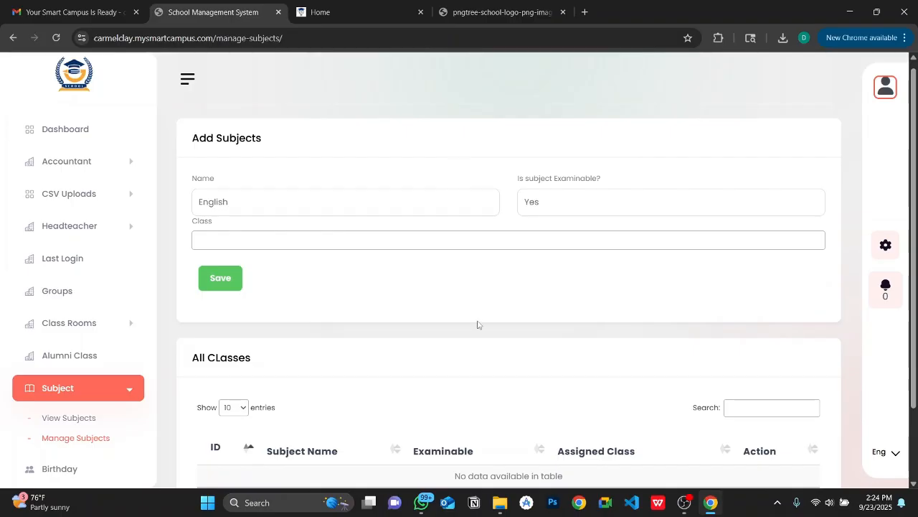
left_click(304, 242)
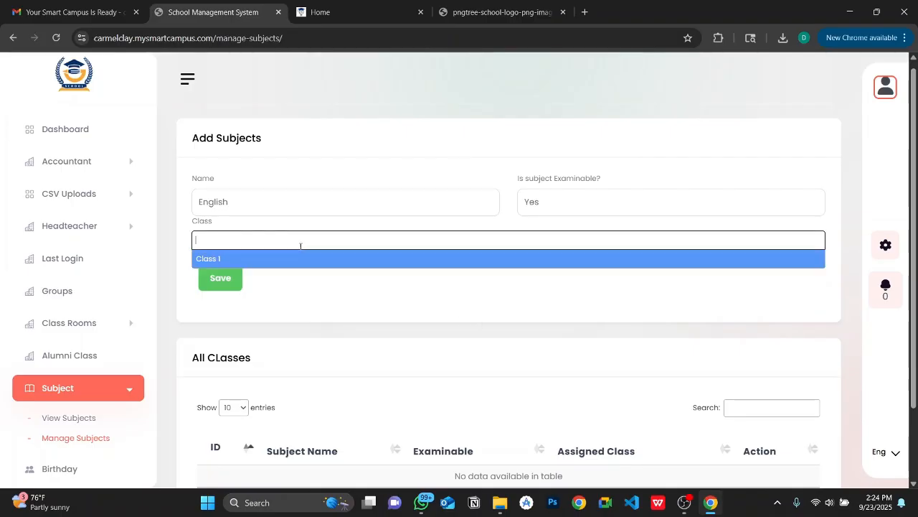
left_click(289, 260)
left_click(225, 280)
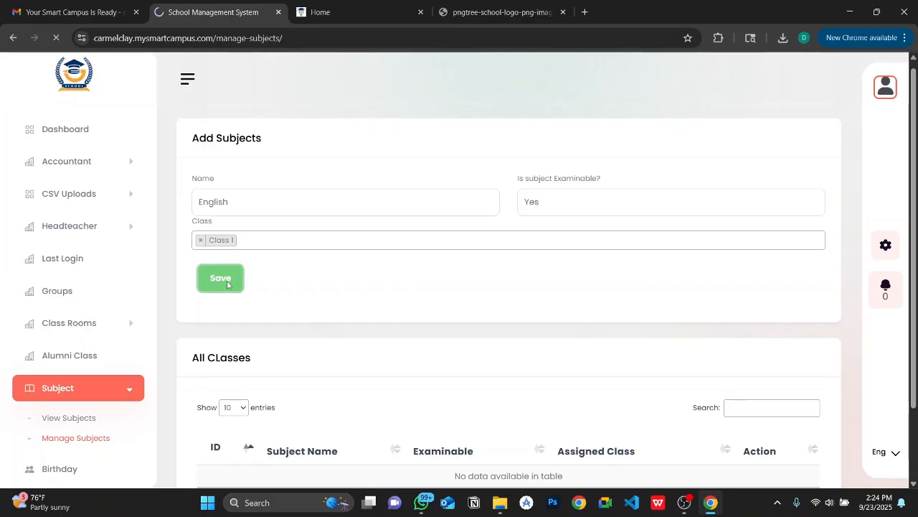
scroll(227, 285, "down", 2)
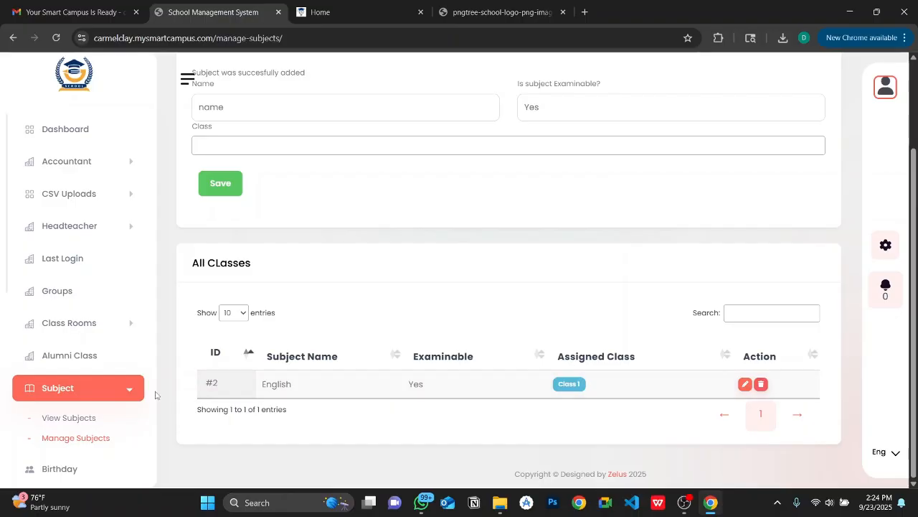
scroll(123, 266, "up", 2)
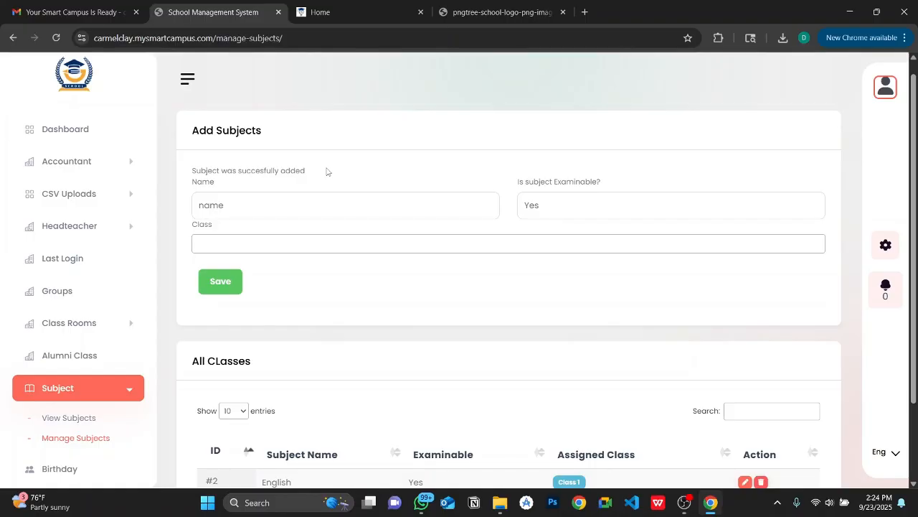
scroll(161, 246, "down", 2)
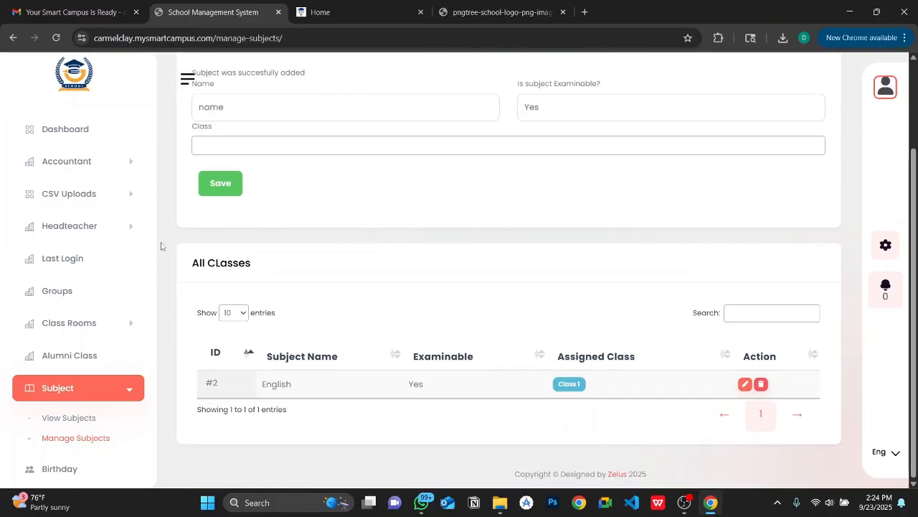
Step: Find the teacher section among the dashboard's sections and open the Add New Teacher form
scroll(86, 337, "down", 4)
scroll(84, 340, "down", 3)
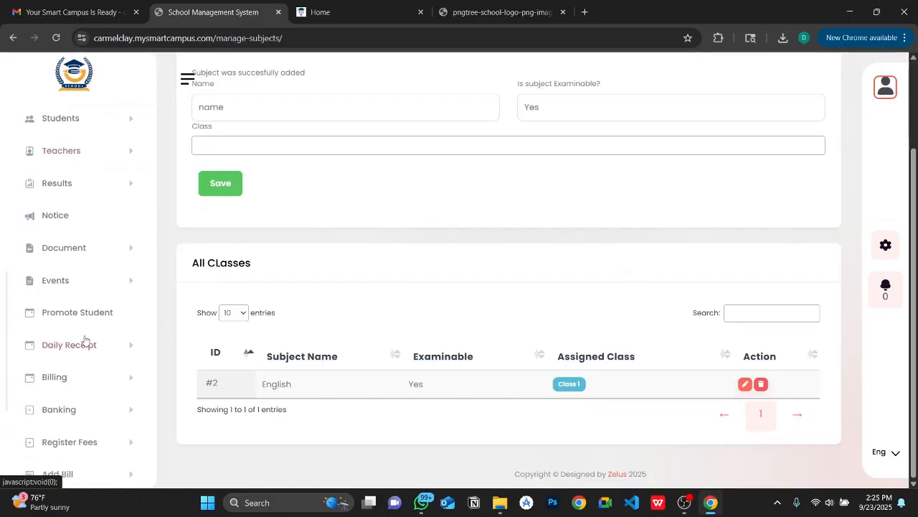
scroll(107, 275, "up", 5)
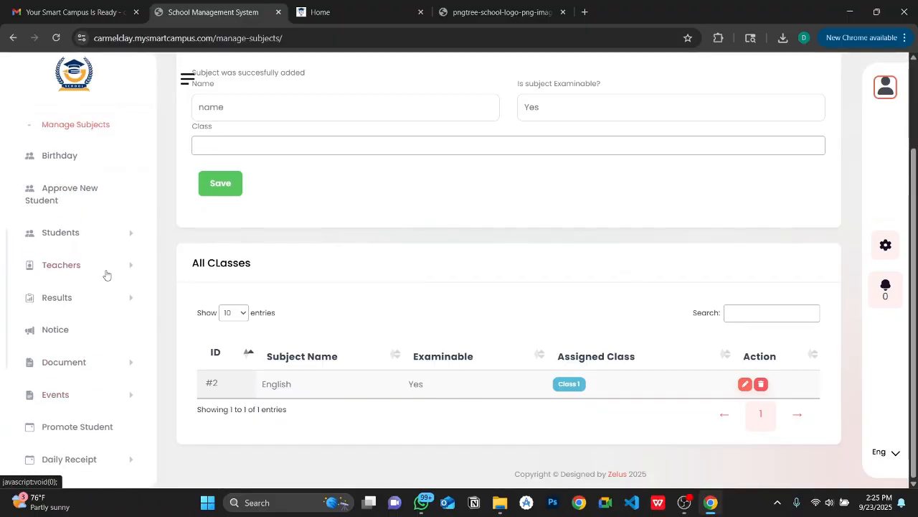
scroll(106, 273, "down", 3)
scroll(106, 273, "down", 1)
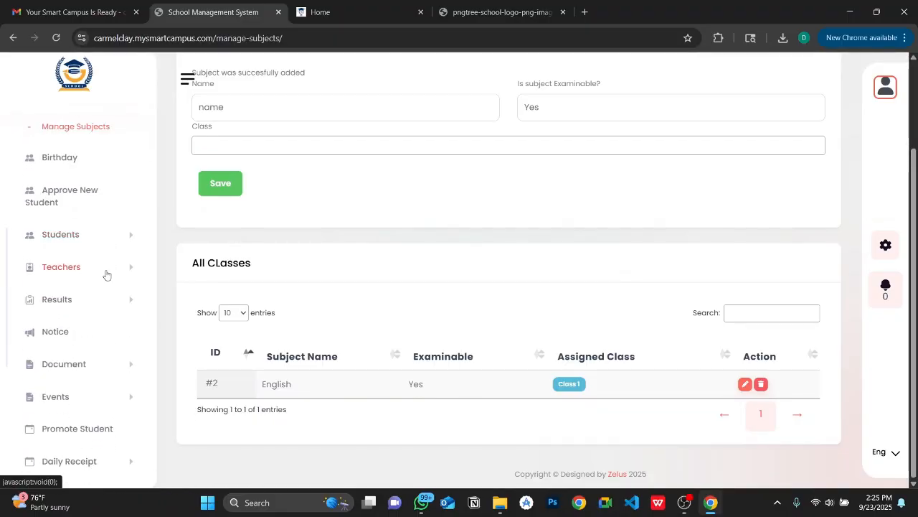
left_click(105, 273)
left_click(67, 244)
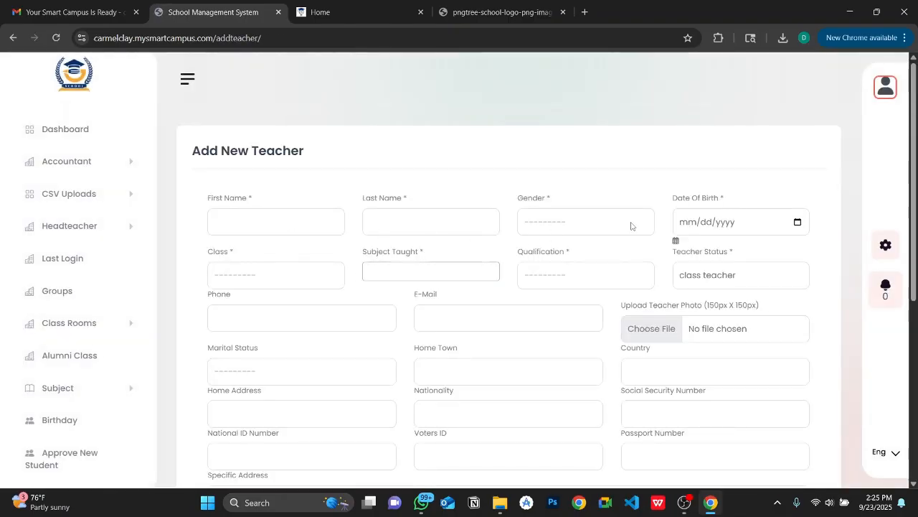
Step: Look over the new teacher form, choosing Class 1 as the class and English as the subject taught
scroll(630, 226, "down", 1)
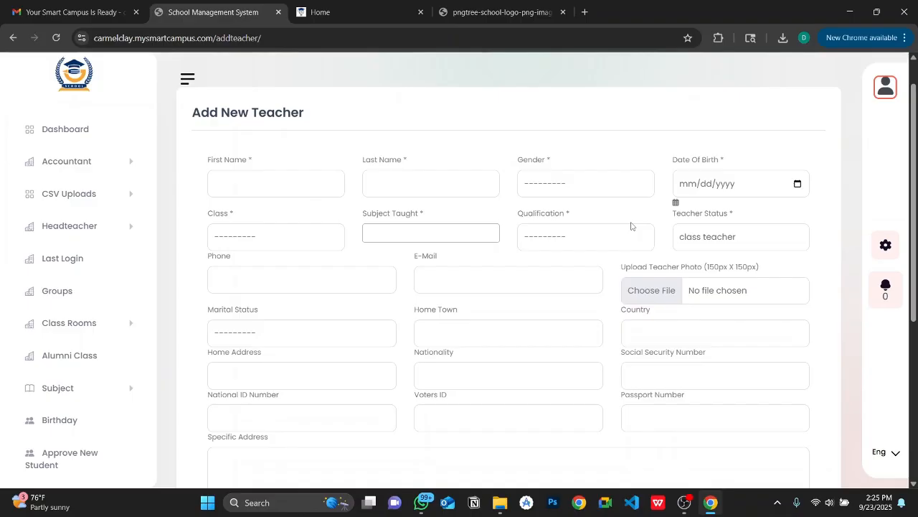
scroll(631, 226, "down", 3)
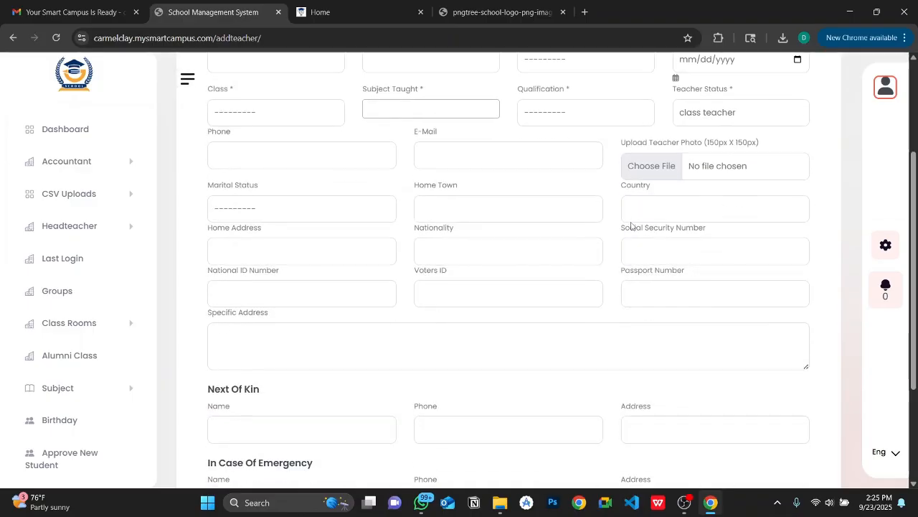
scroll(631, 227, "up", 2)
left_click(330, 188)
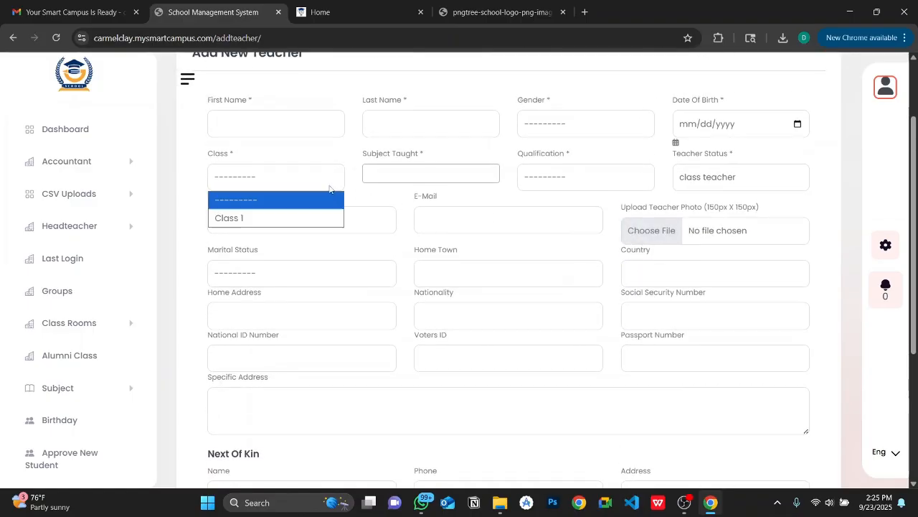
left_click(291, 219)
left_click(387, 173)
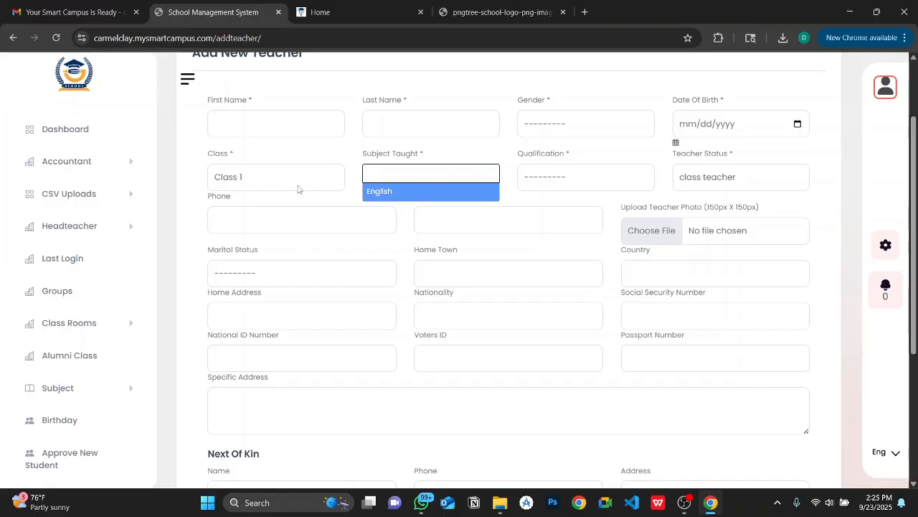
left_click(400, 195)
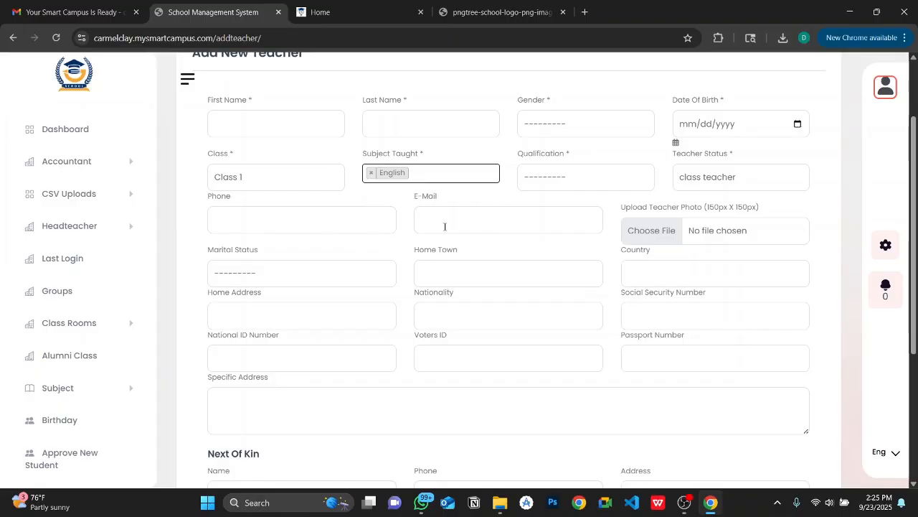
Step: Examine the contact, identification and next-of-kin fields of the new teacher form without filling them in
scroll(431, 312, "down", 1)
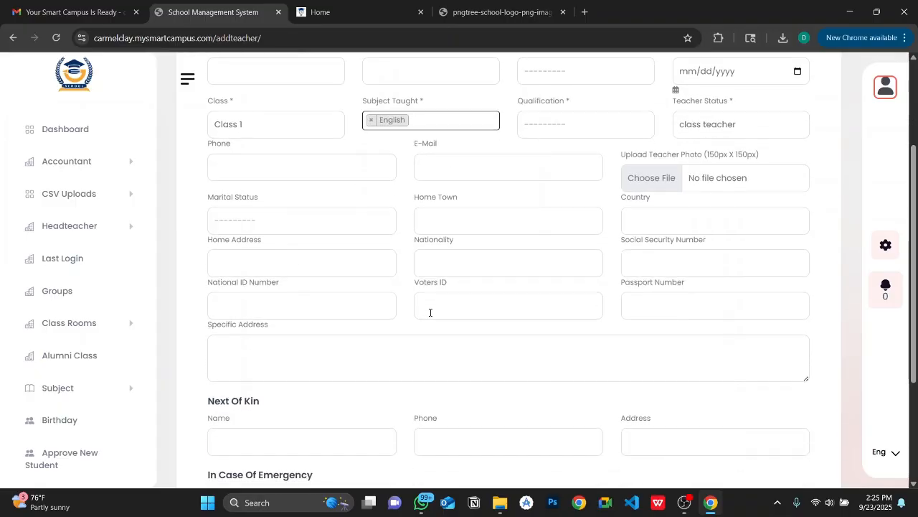
scroll(430, 312, "up", 1)
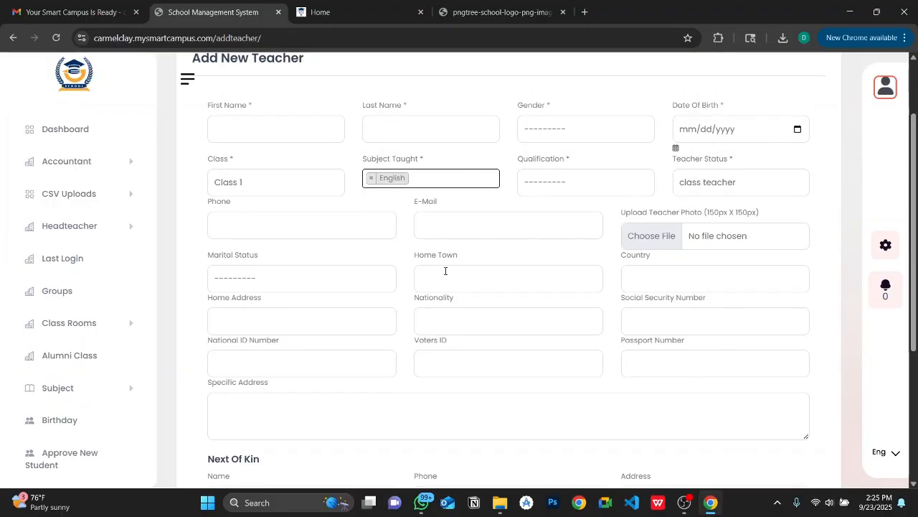
left_click(459, 239)
scroll(459, 241, "down", 1)
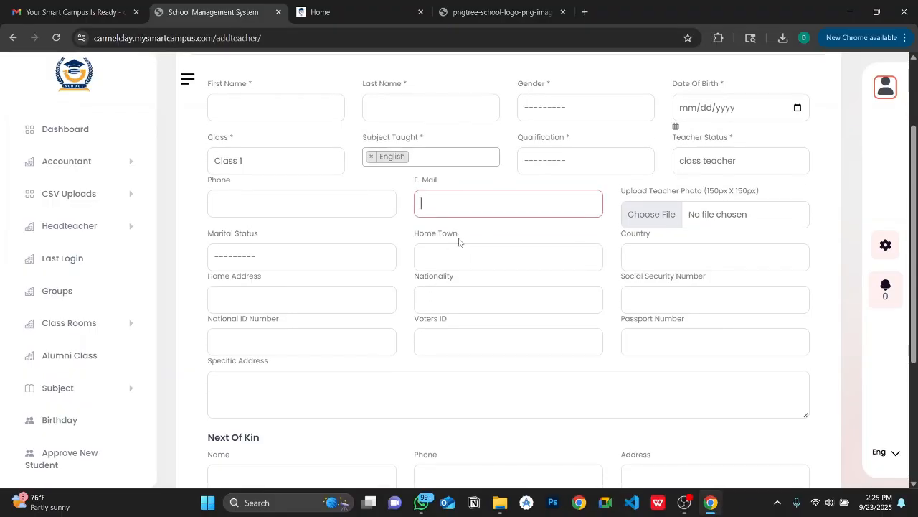
left_click(396, 229)
scroll(396, 228, "down", 1)
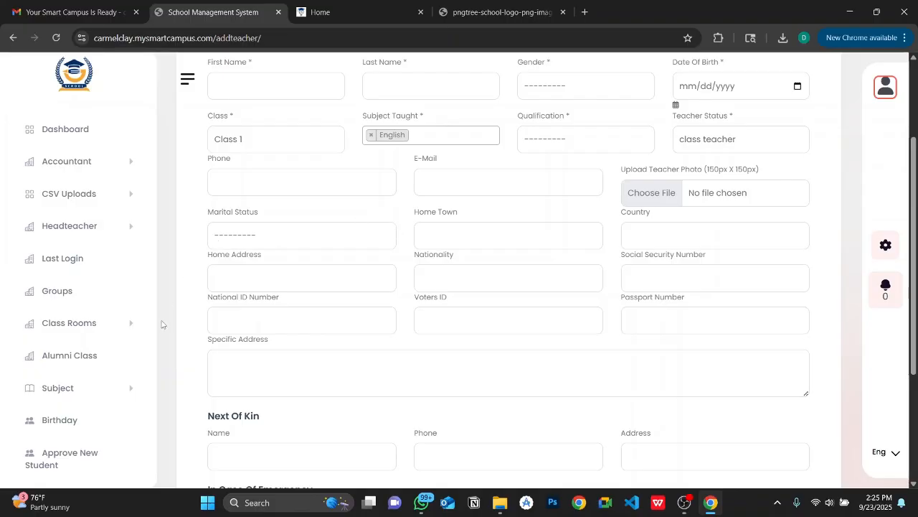
Step: Leave the teacher form without submitting it, return to the dashboard home page, and look through its sections
scroll(98, 328, "down", 2)
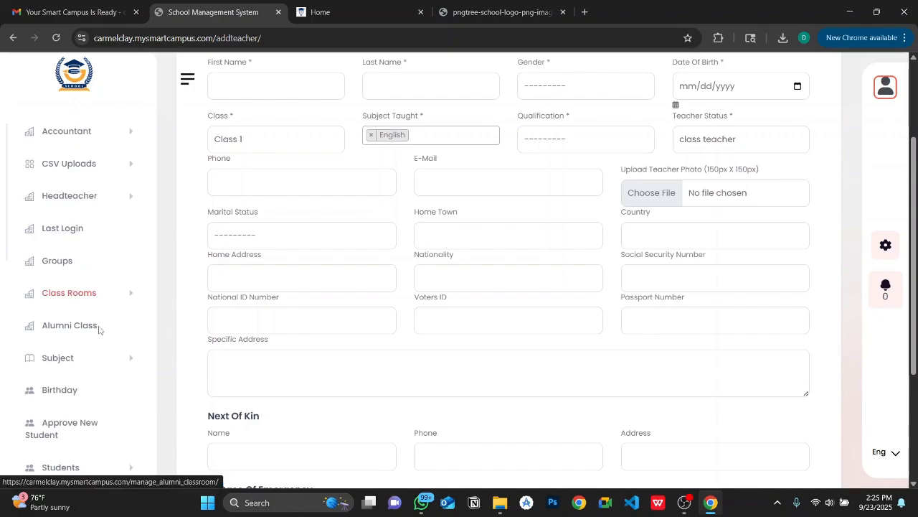
scroll(98, 328, "up", 3)
scroll(98, 328, "up", 1)
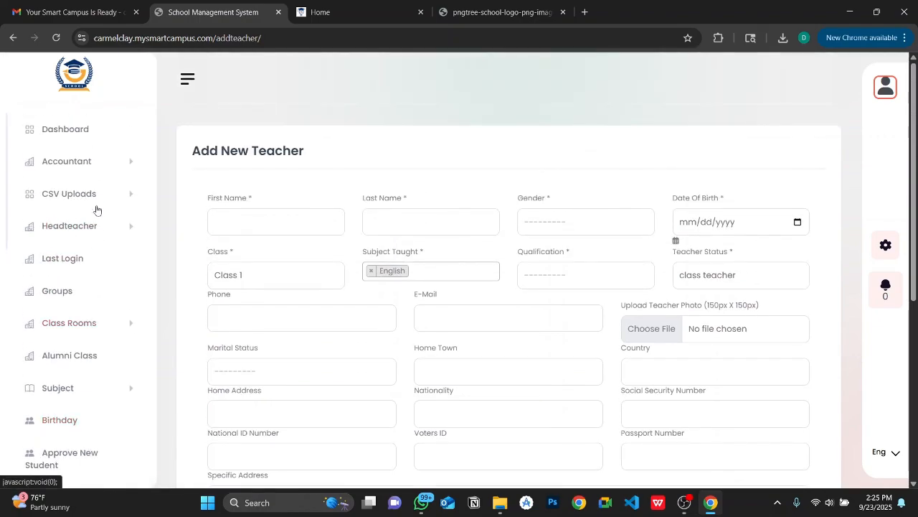
left_click(75, 133)
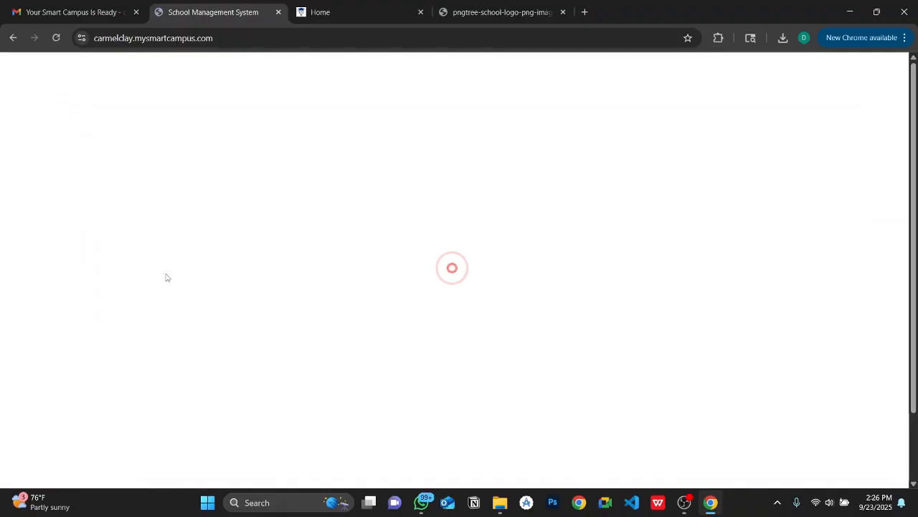
scroll(104, 276, "down", 3)
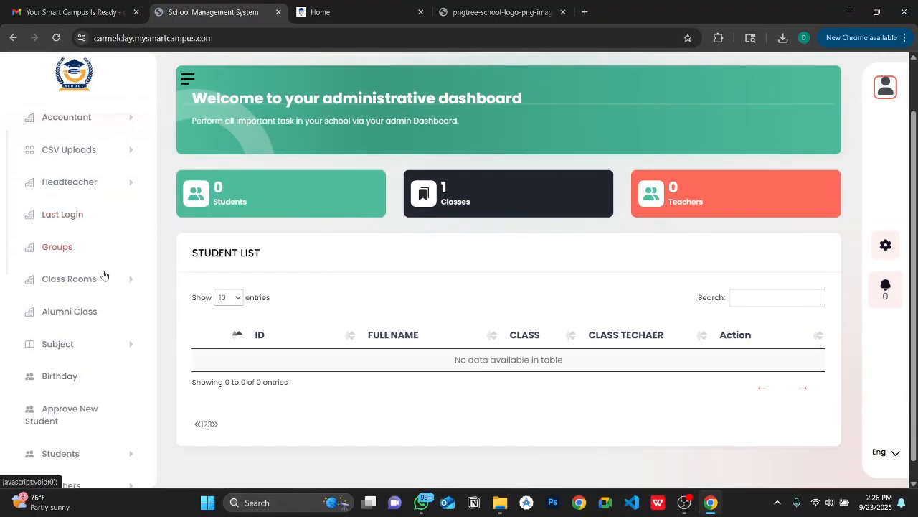
Step: Open the list for managing teachers and look over its columns
left_click(94, 313)
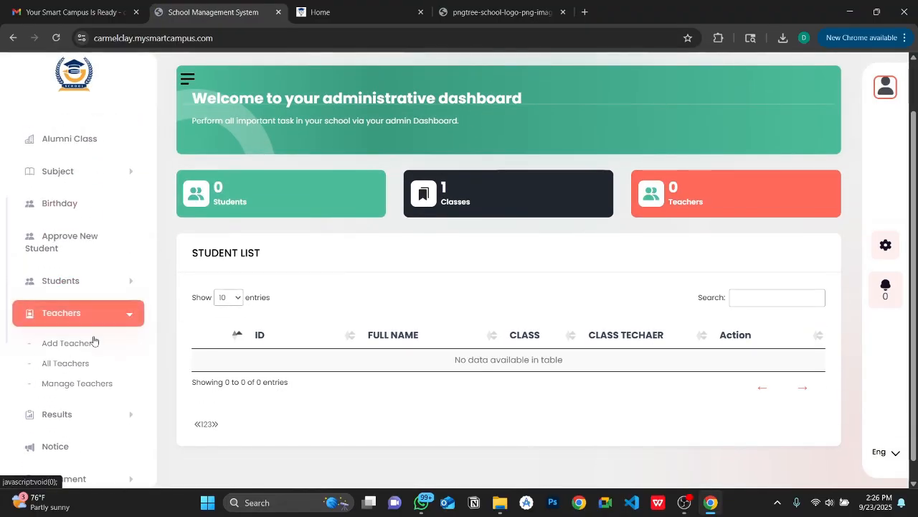
left_click(86, 384)
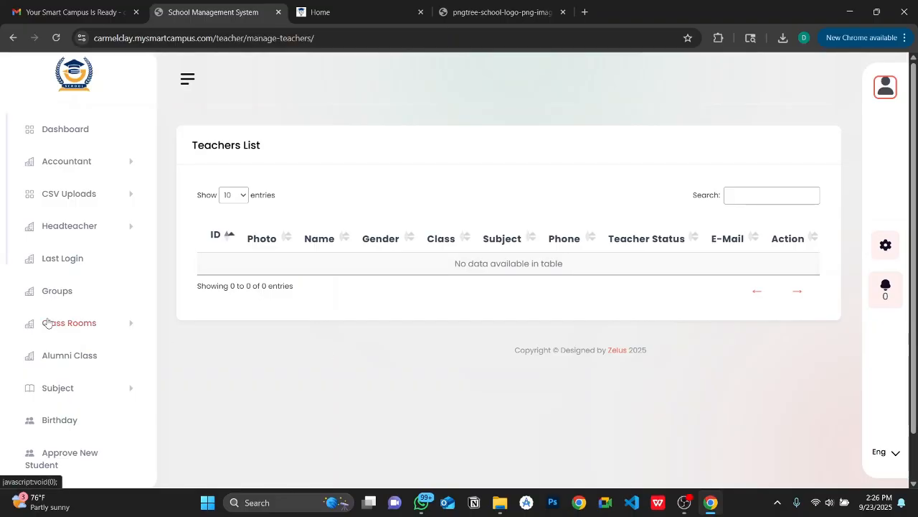
scroll(69, 256, "down", 2)
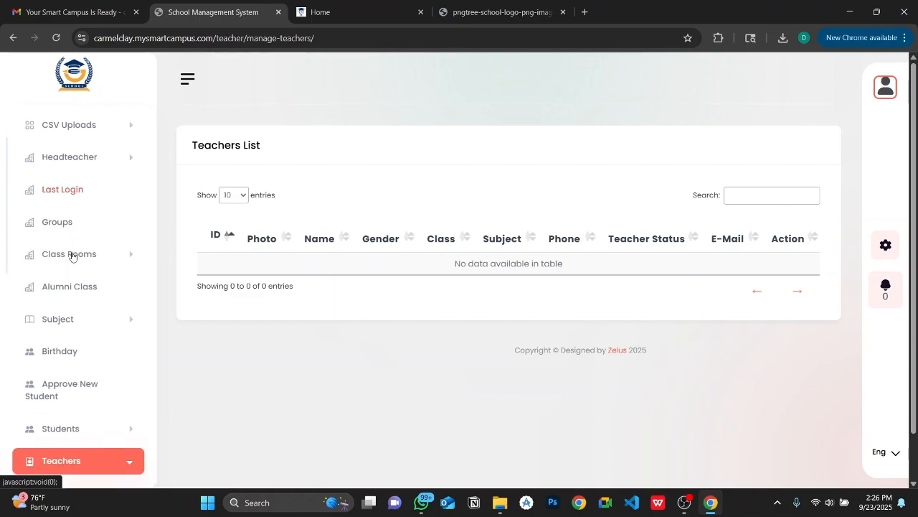
scroll(72, 285, "up", 1)
scroll(75, 320, "up", 1)
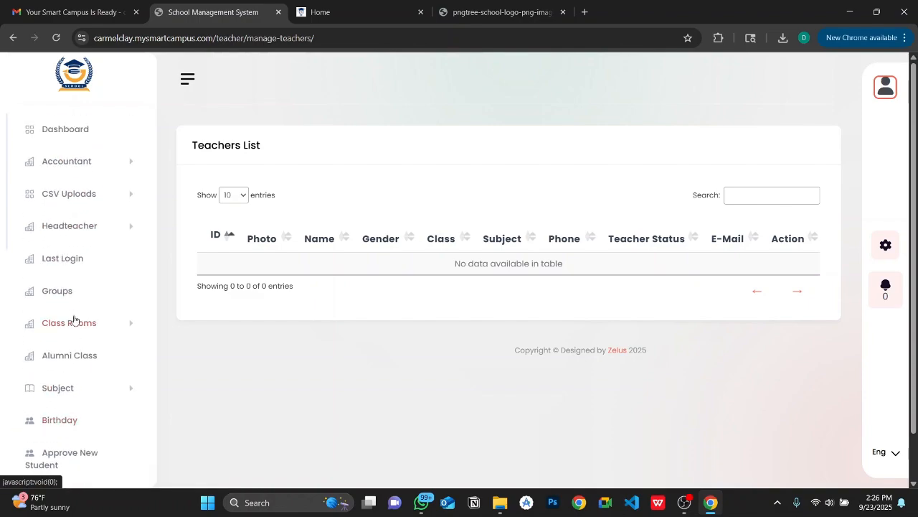
Step: Check the remaining setup tasks in the welcome email in Gmail and open the Add New Student form in the school system
left_click(72, 11)
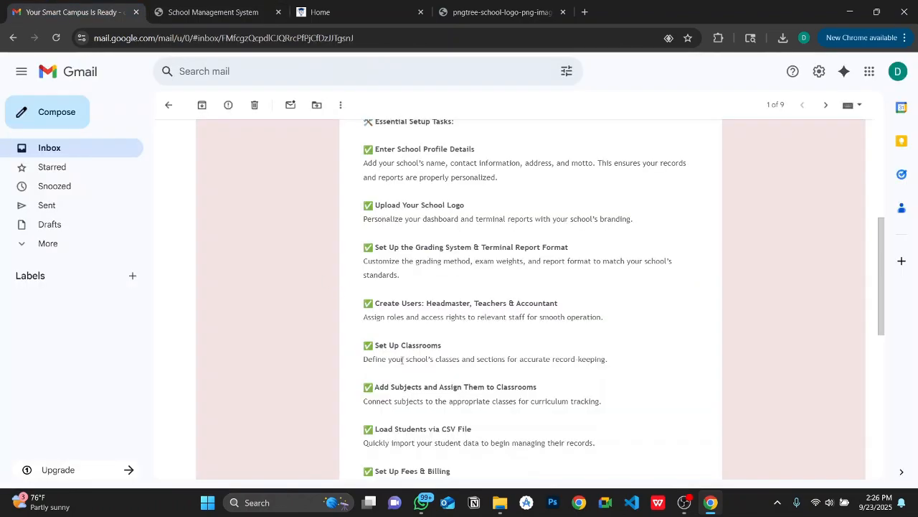
scroll(403, 361, "down", 1)
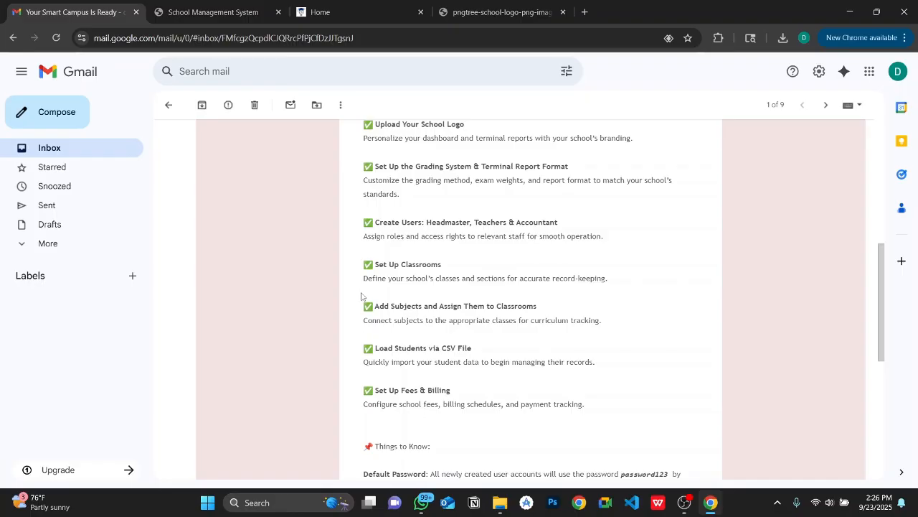
left_click(213, 12)
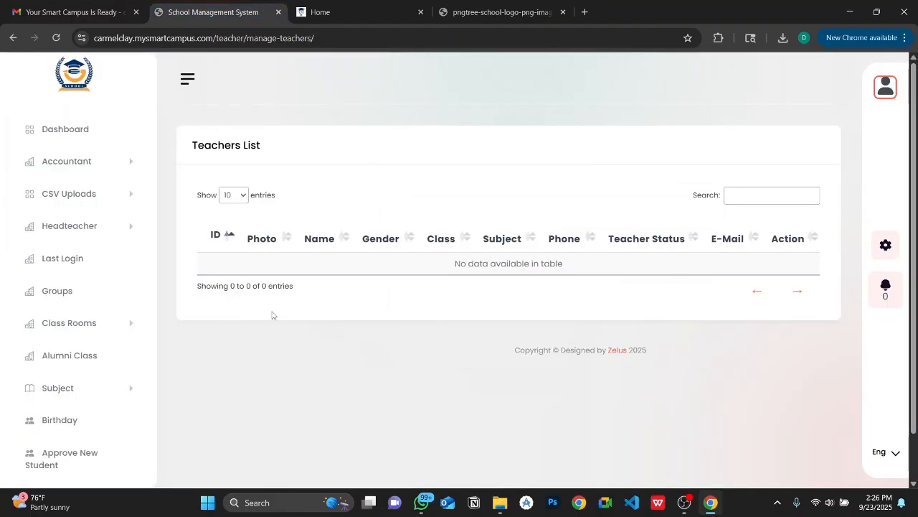
scroll(96, 251, "down", 3)
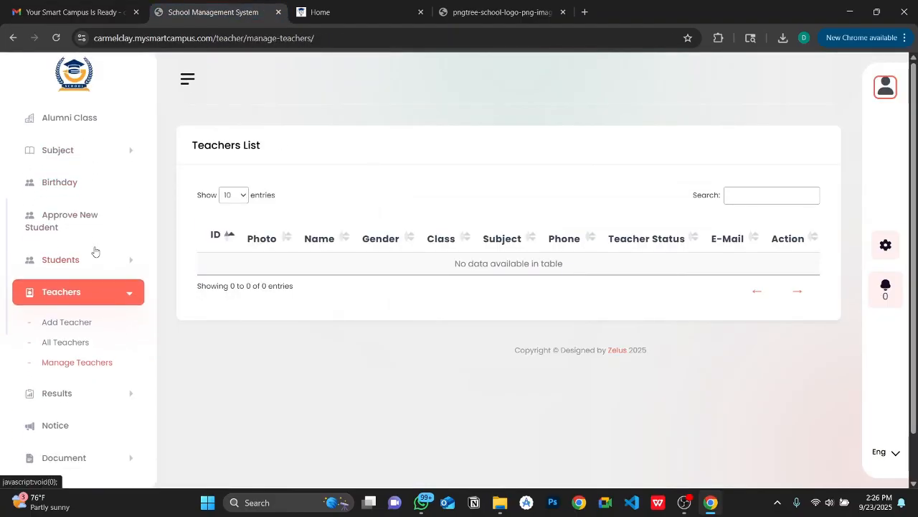
left_click(95, 259)
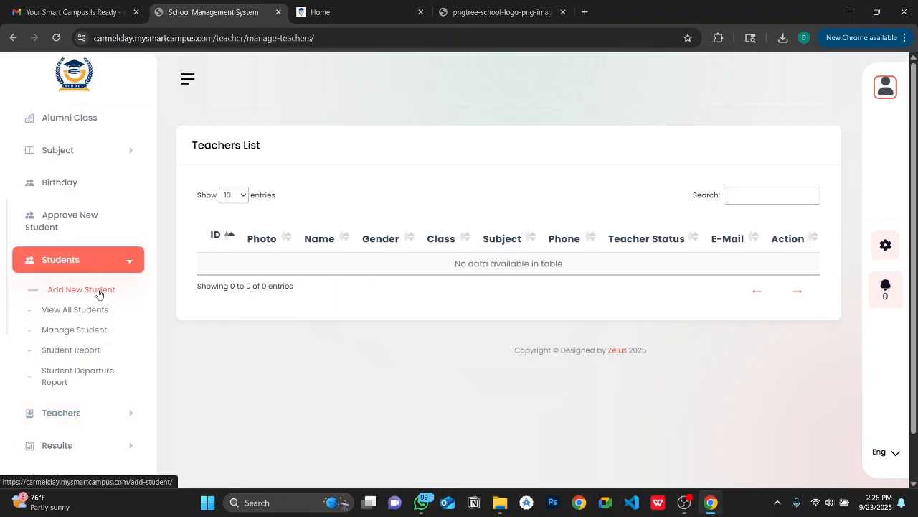
left_click(99, 291)
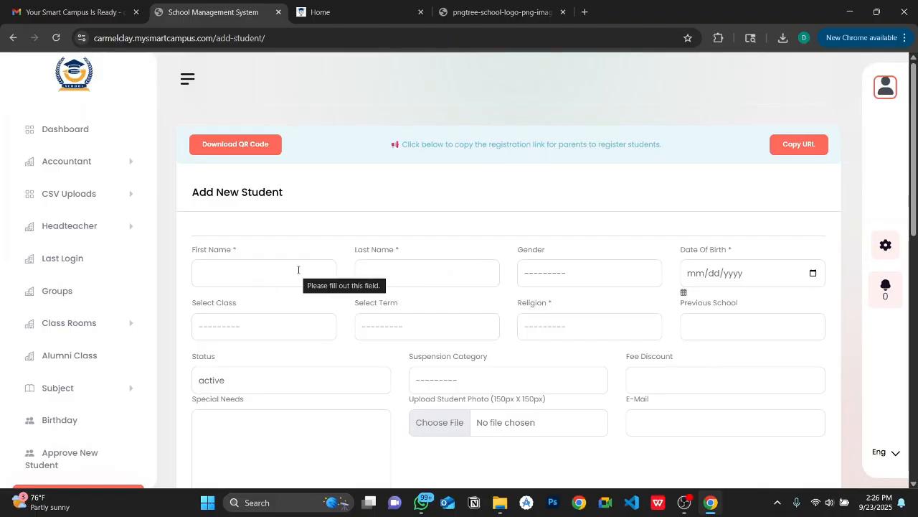
Step: Copy the registration link for parents and open it in a new browser tab
left_click(806, 145)
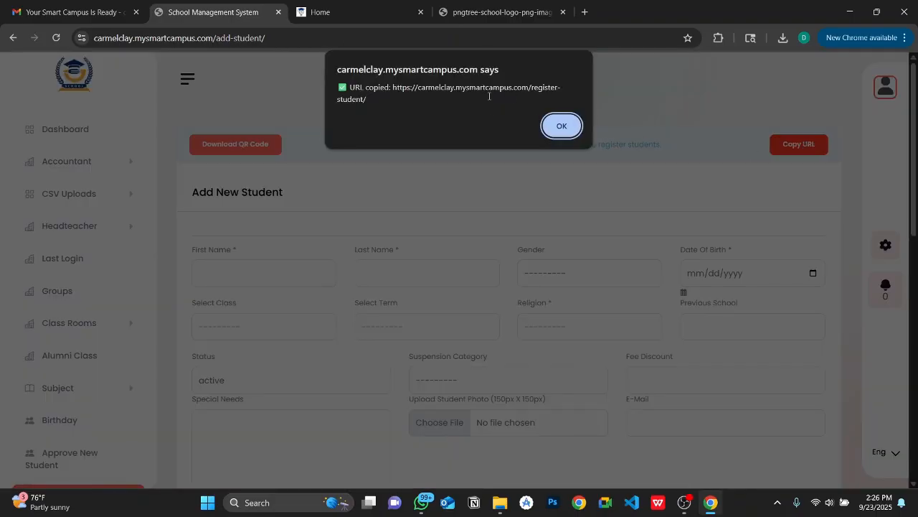
left_click(563, 127)
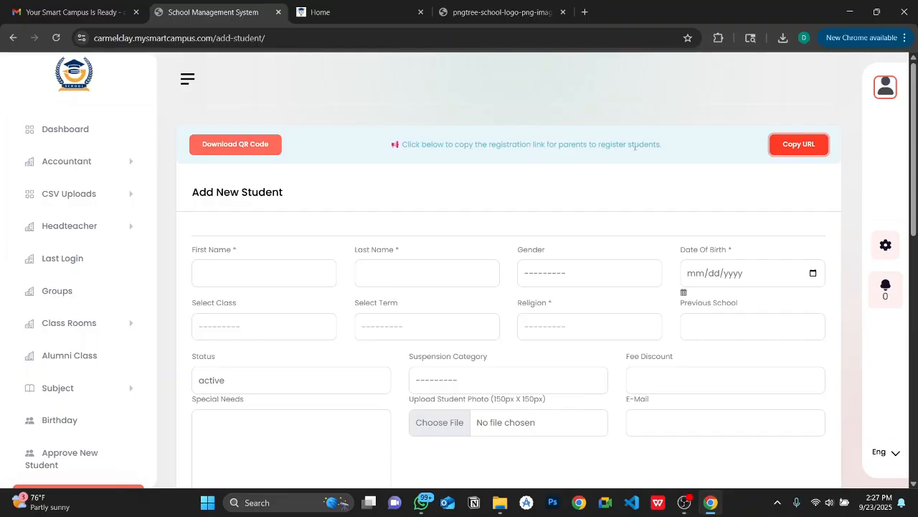
left_click(782, 143)
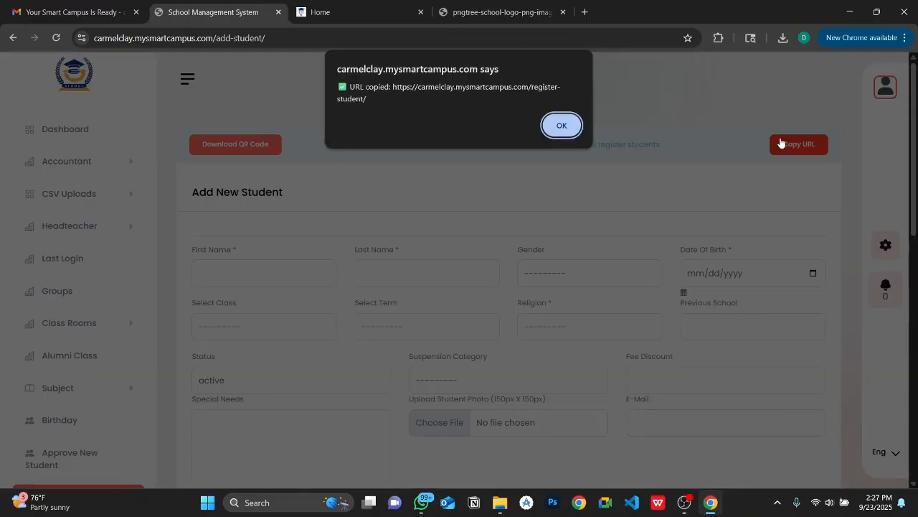
left_click(562, 127)
left_click(585, 12)
key("ctrl+v")
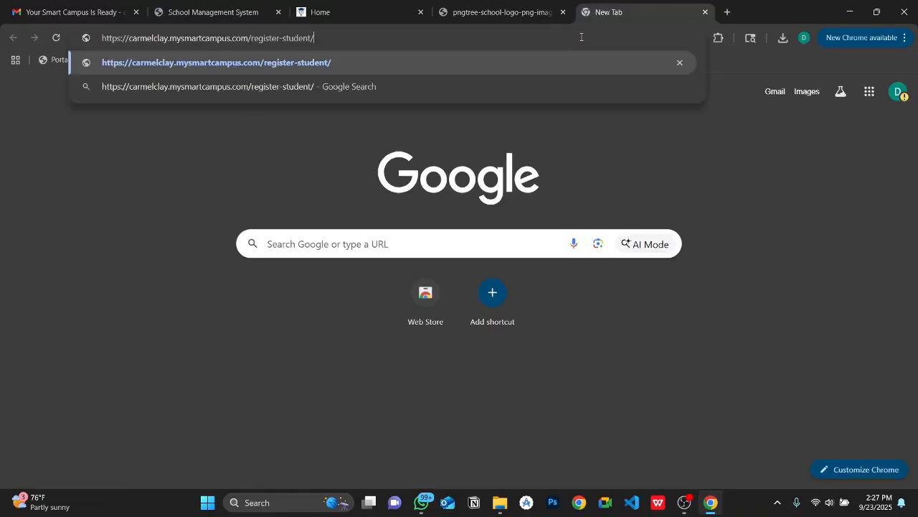
key("Return")
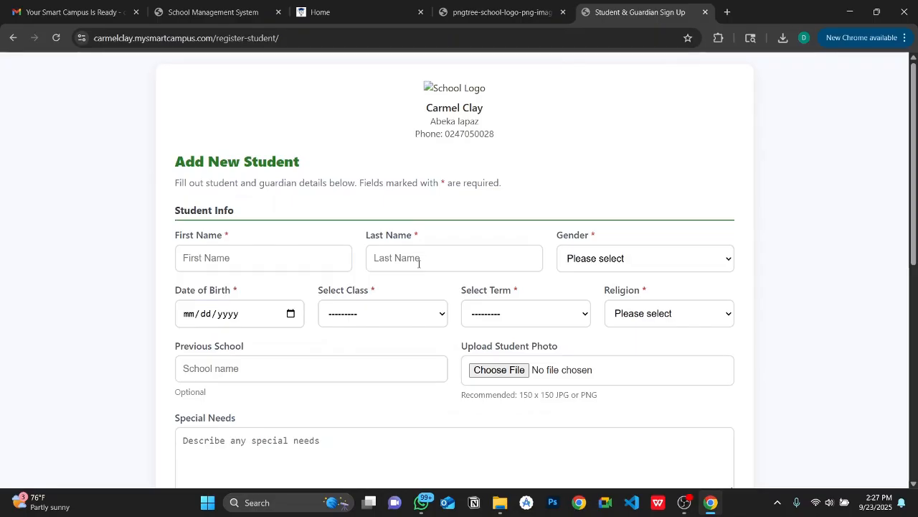
Step: Look over the student and guardian fields of the public registration form and return to the school system
scroll(419, 267, "down", 2)
scroll(419, 267, "down", 4)
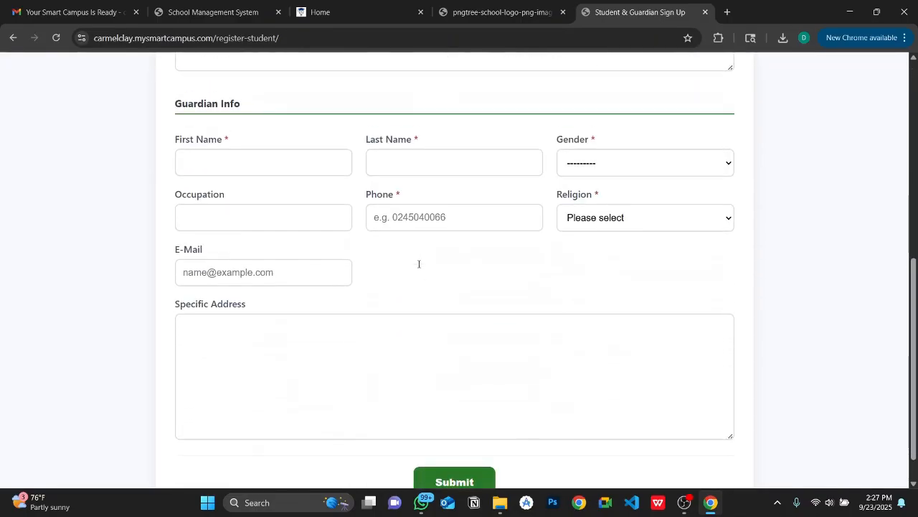
scroll(419, 267, "up", 6)
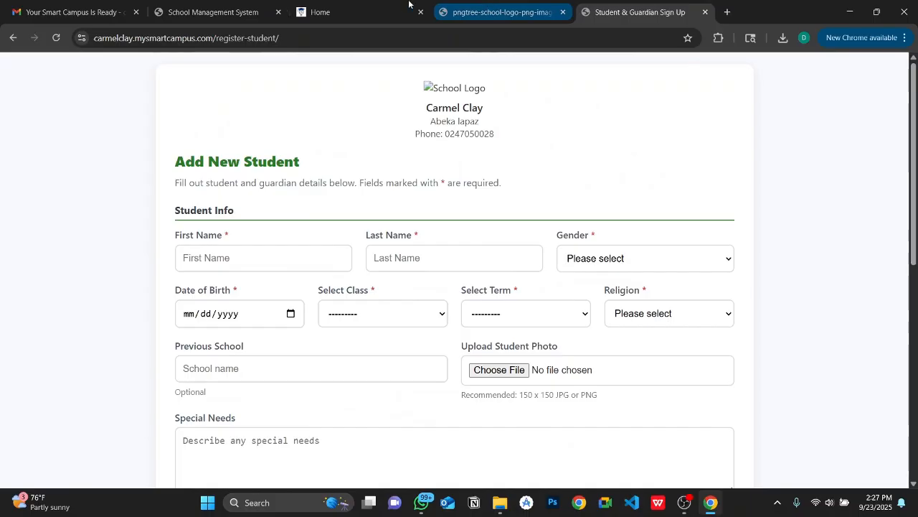
left_click(387, 10)
left_click(246, 4)
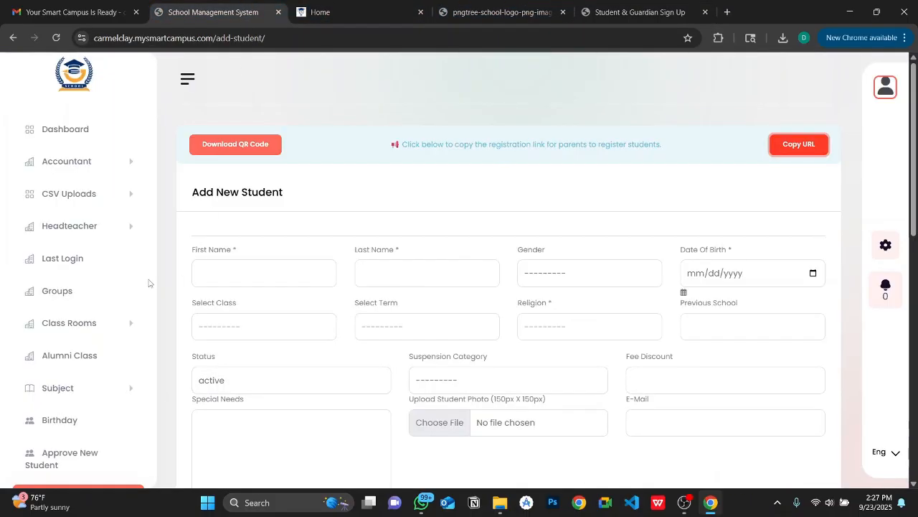
Step: Find the Approve New Student section and open its page of pending students by class
scroll(112, 233, "down", 5)
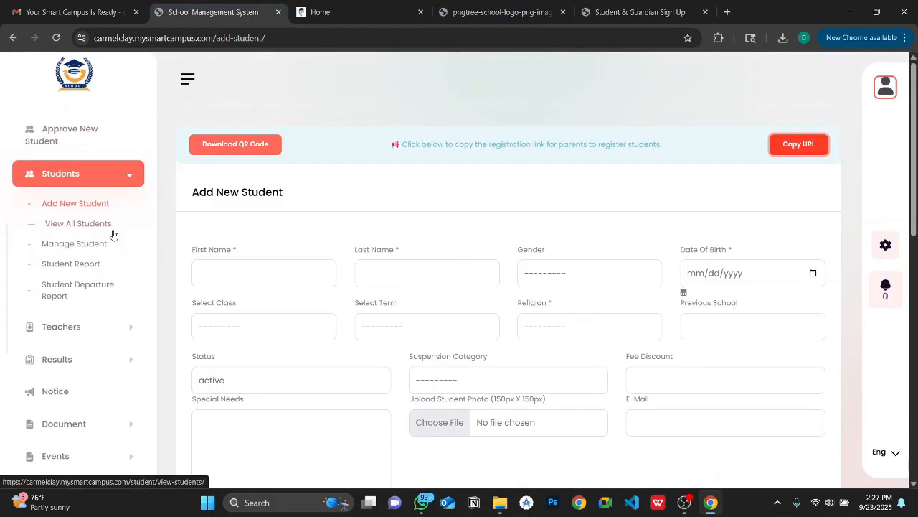
left_click(112, 173)
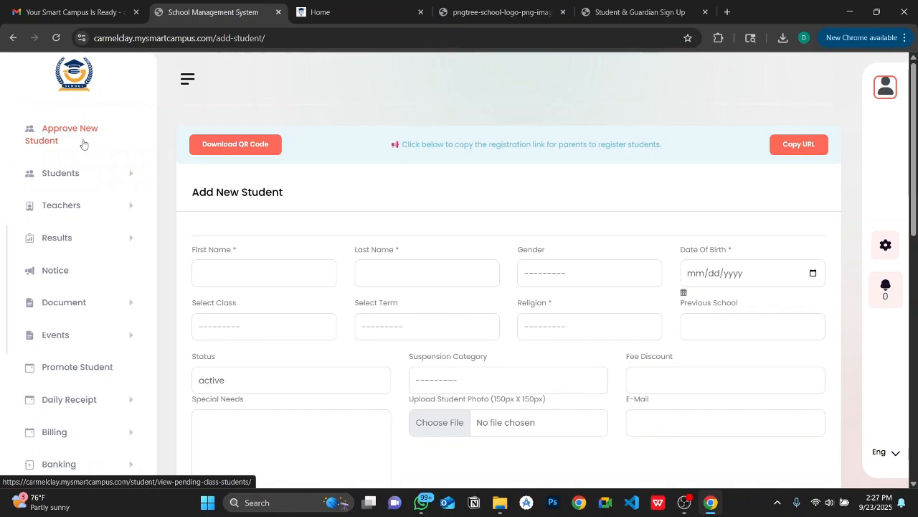
left_click(635, 12)
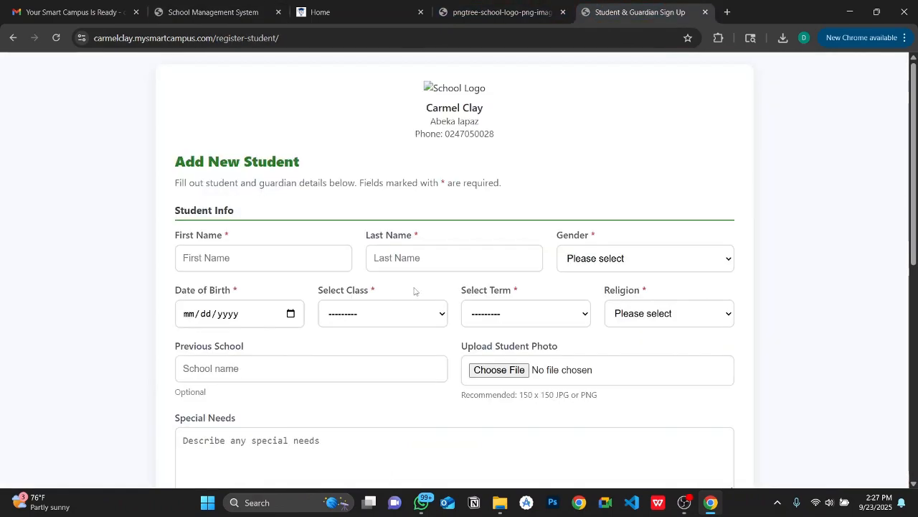
left_click(215, 4)
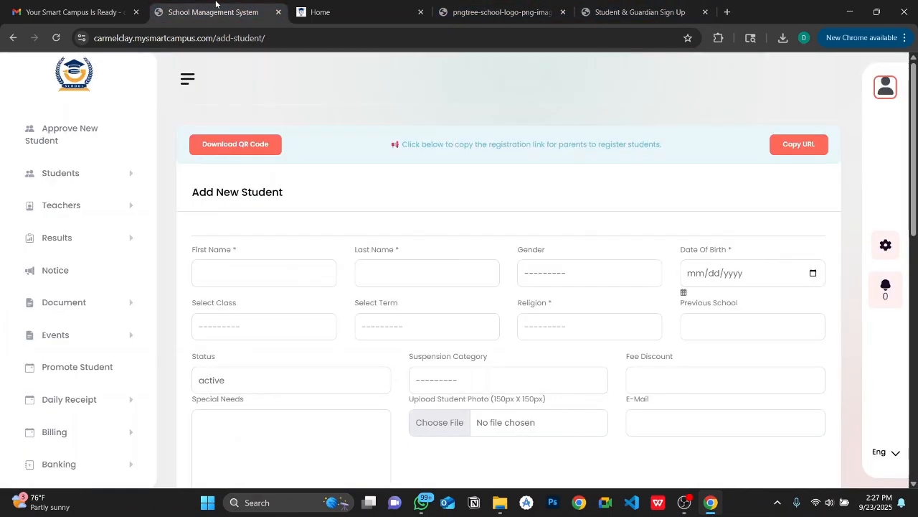
scroll(89, 295, "down", 3)
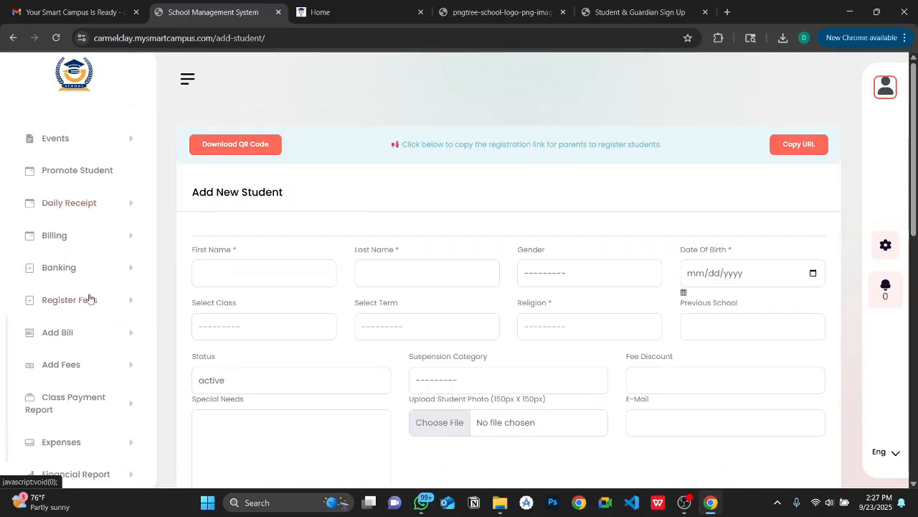
scroll(89, 297, "up", 5)
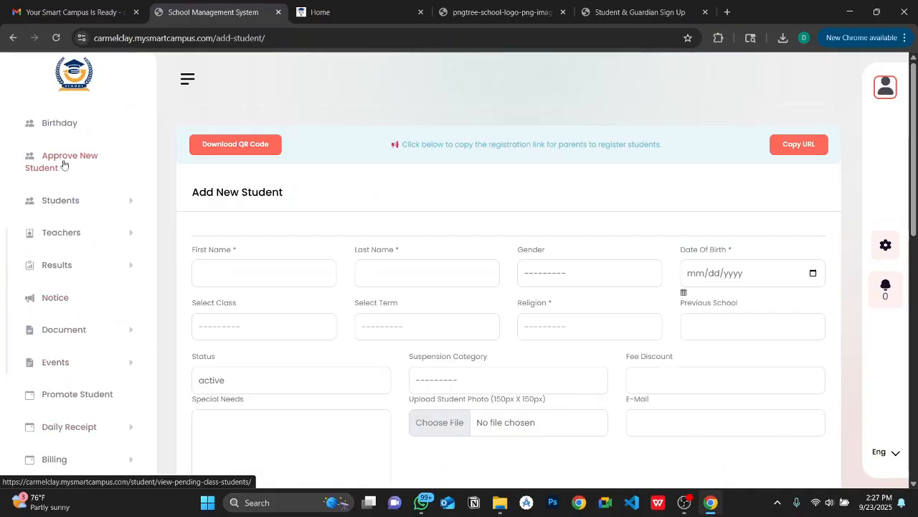
left_click(63, 164)
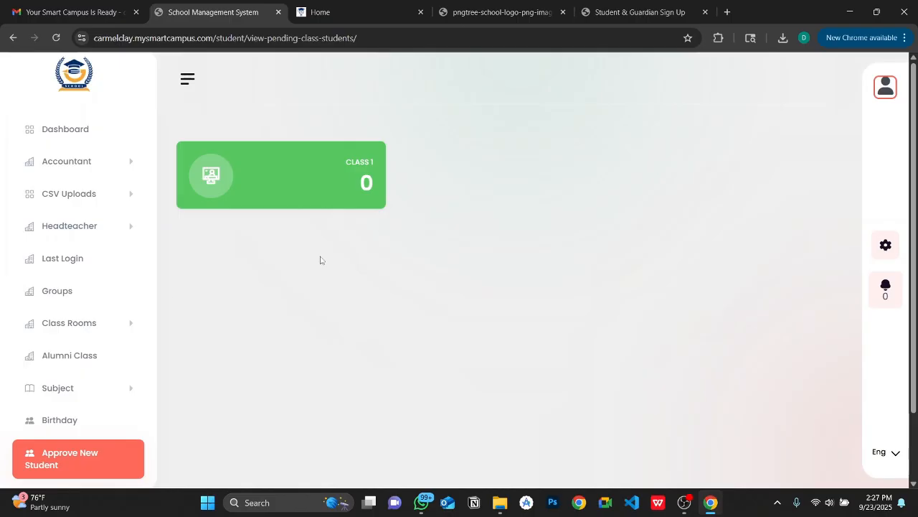
Step: Go back to the Add New Student form, download the registration QR code and view the downloaded image
scroll(166, 301, "down", 1)
scroll(82, 330, "down", 3)
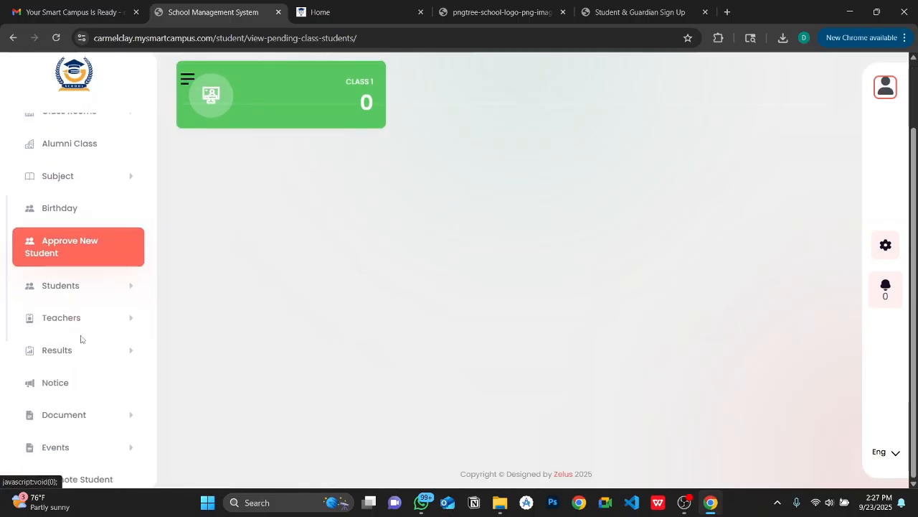
scroll(81, 340, "up", 1)
scroll(81, 340, "up", 3)
scroll(265, 285, "left", 5)
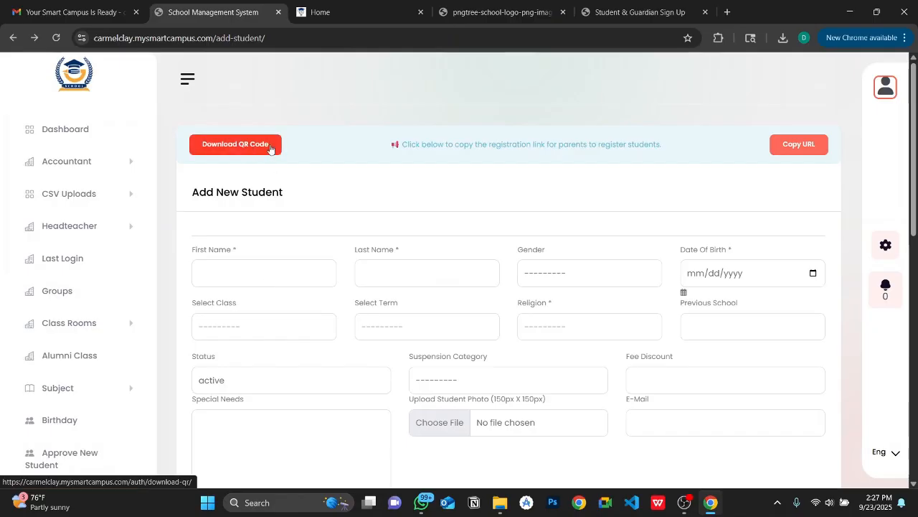
left_click(270, 147)
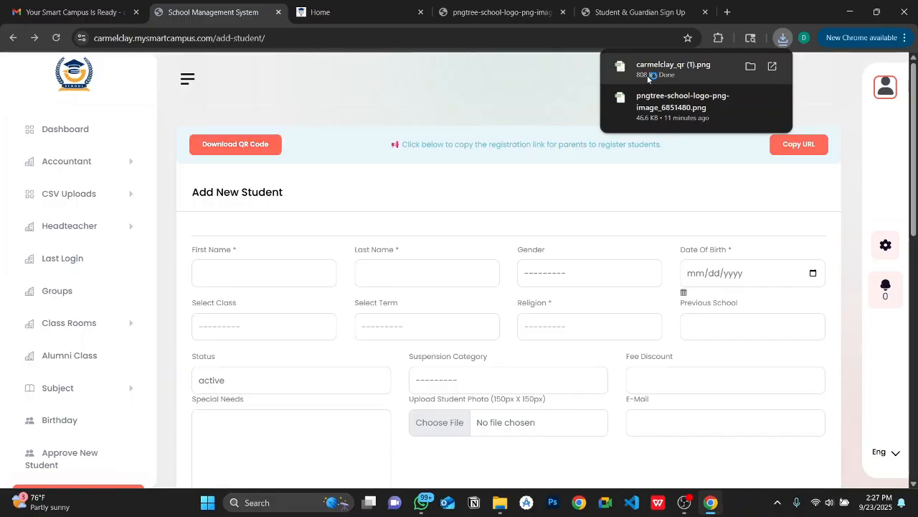
left_click(647, 75)
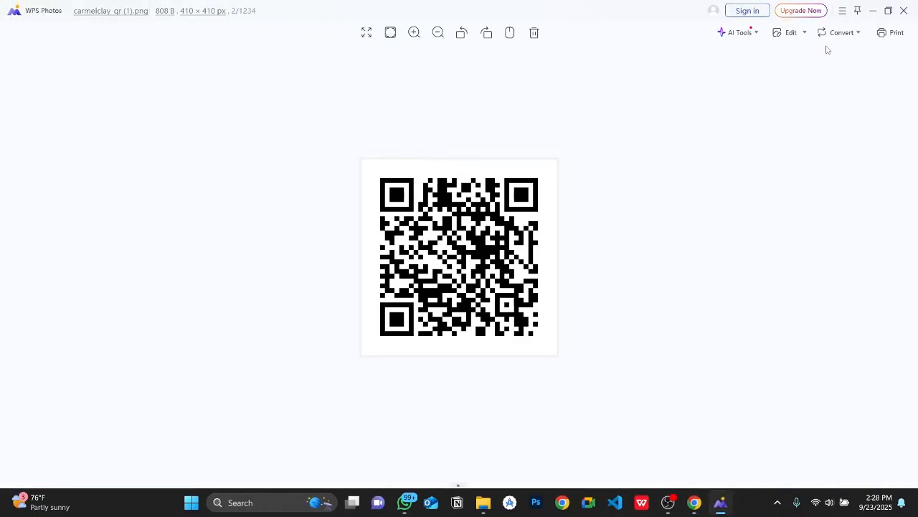
left_click(872, 10)
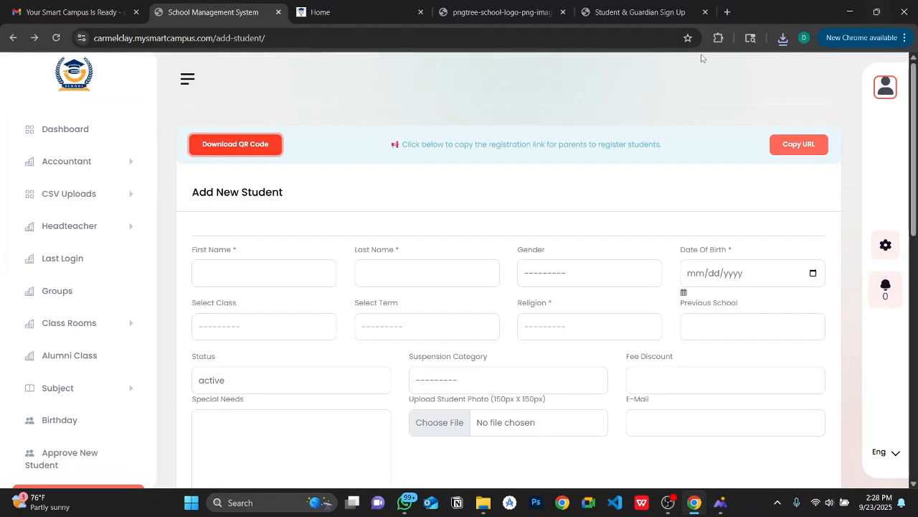
Step: Revisit the public registration form, return to the Add New Student page and collapse the student section's options
left_click(641, 11)
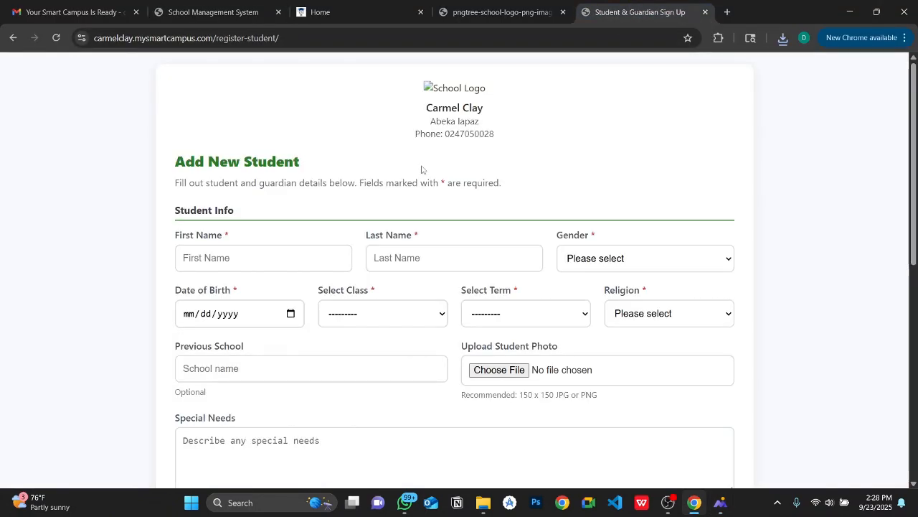
left_click(235, 6)
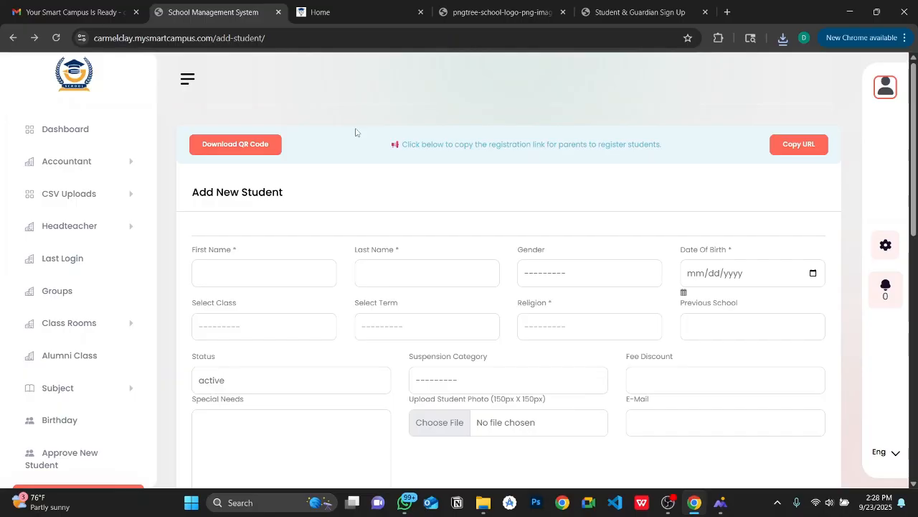
scroll(355, 132, "down", 2)
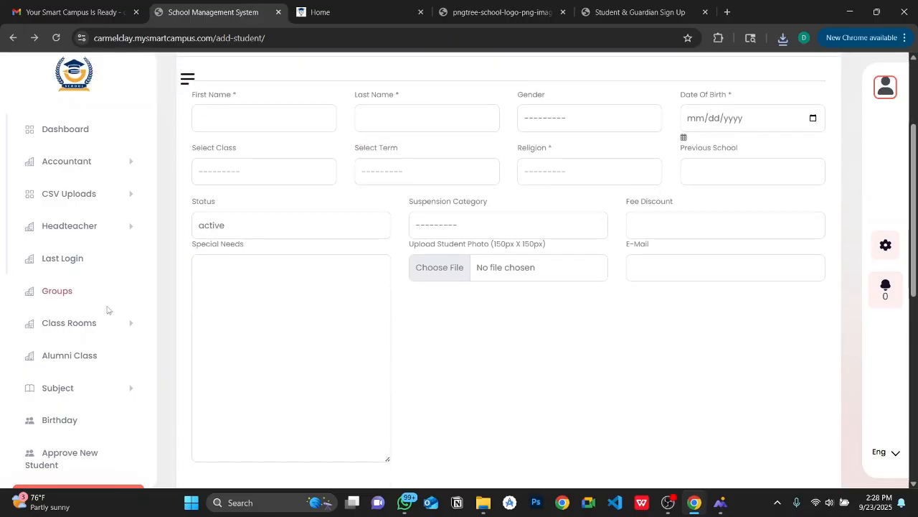
scroll(108, 310, "down", 2)
scroll(153, 313, "down", 2)
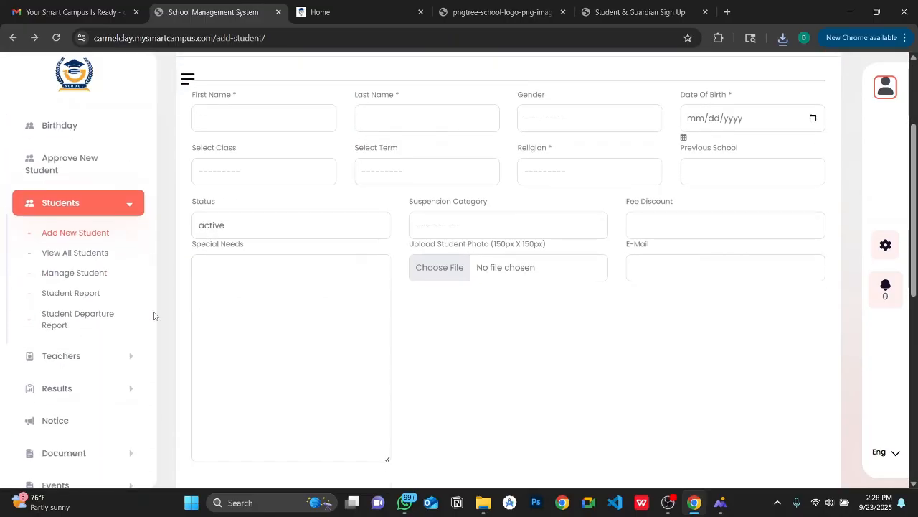
left_click(131, 208)
scroll(159, 168, "up", 2)
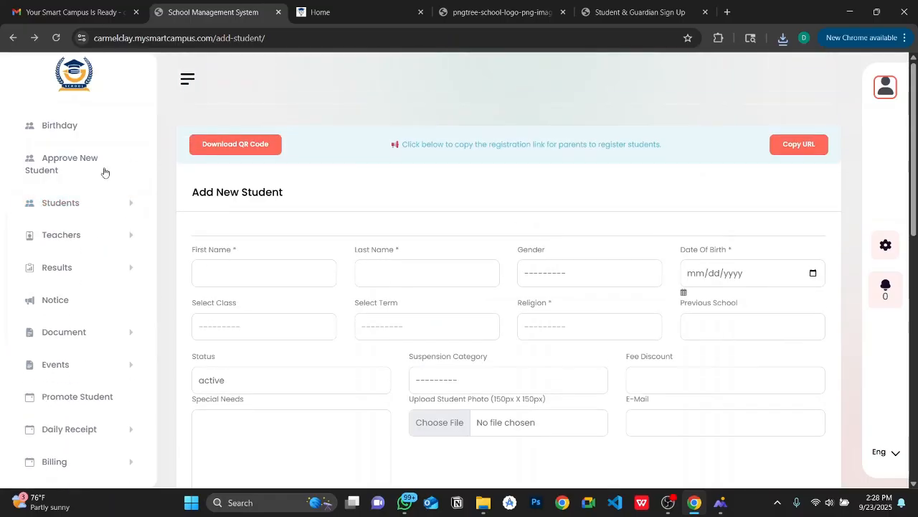
Step: Look over the fields of the Add New Accountant form, then view the list for managing accountants
scroll(91, 181, "down", 1)
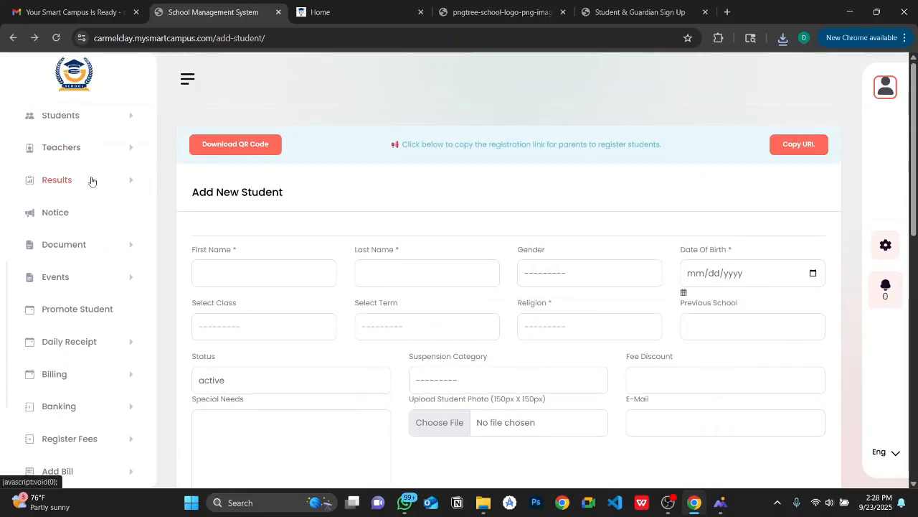
scroll(108, 346, "up", 2)
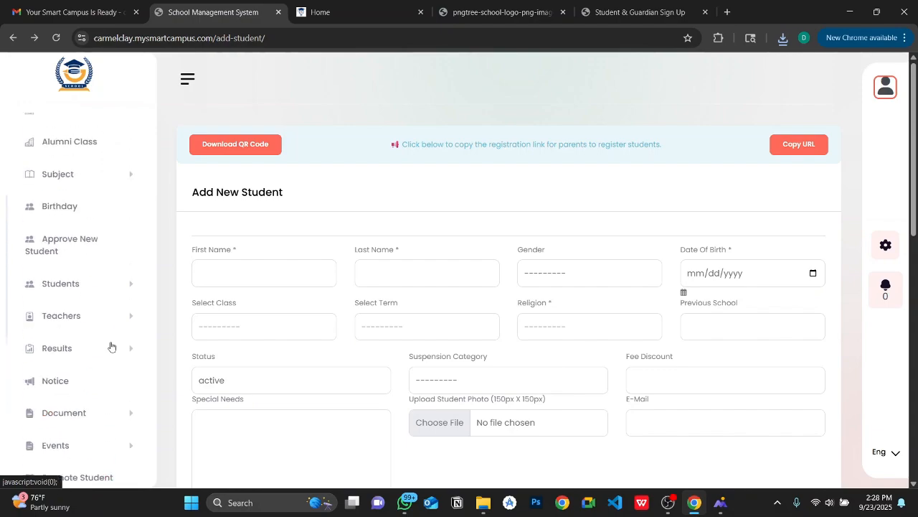
scroll(112, 209, "up", 3)
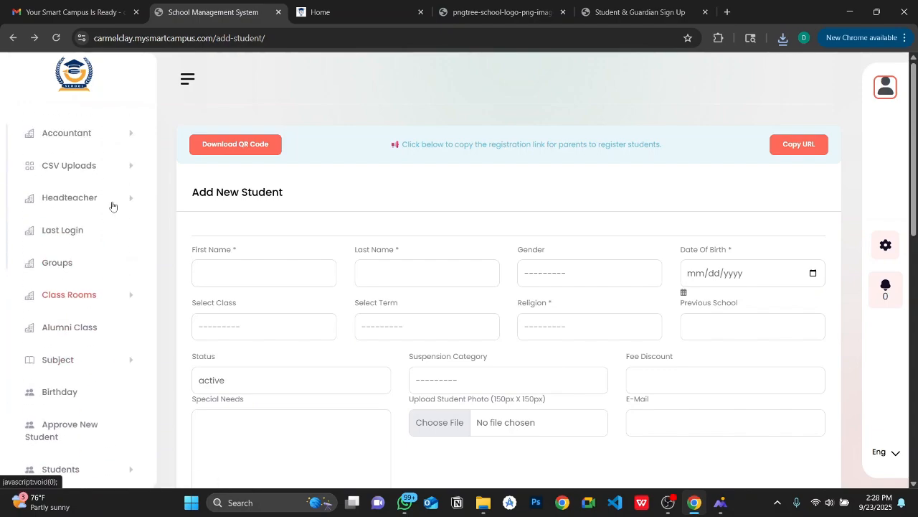
left_click(122, 175)
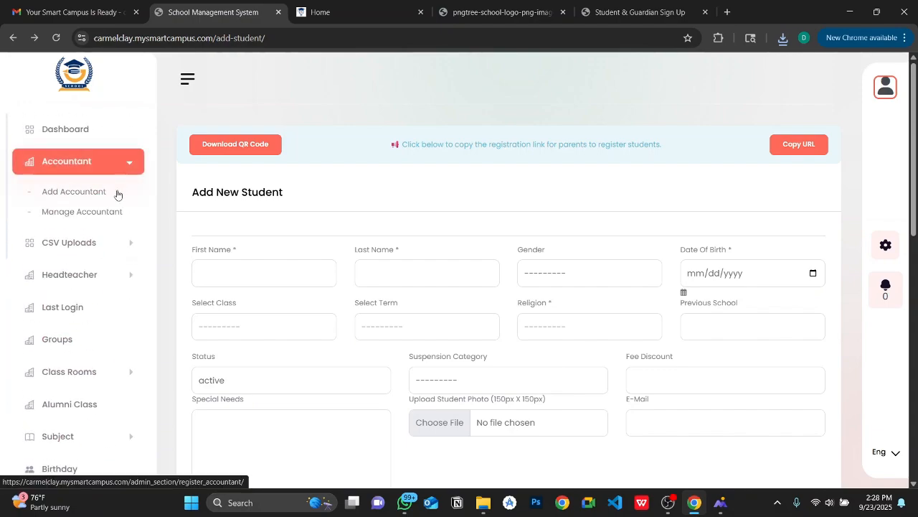
left_click(117, 194)
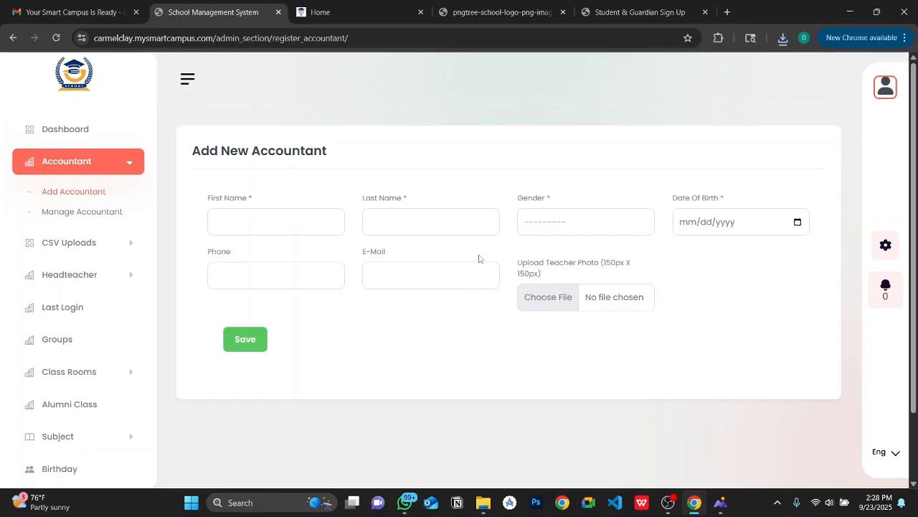
left_click(327, 272)
left_click(365, 165)
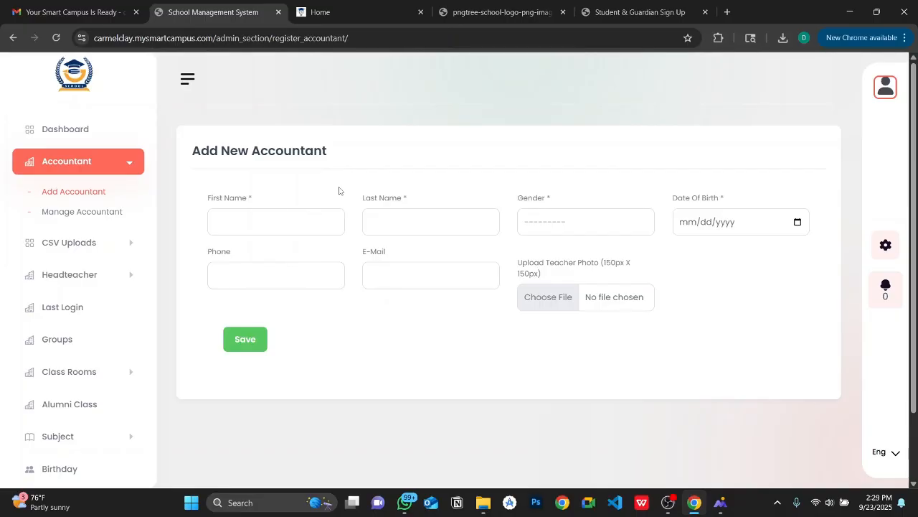
left_click(50, 214)
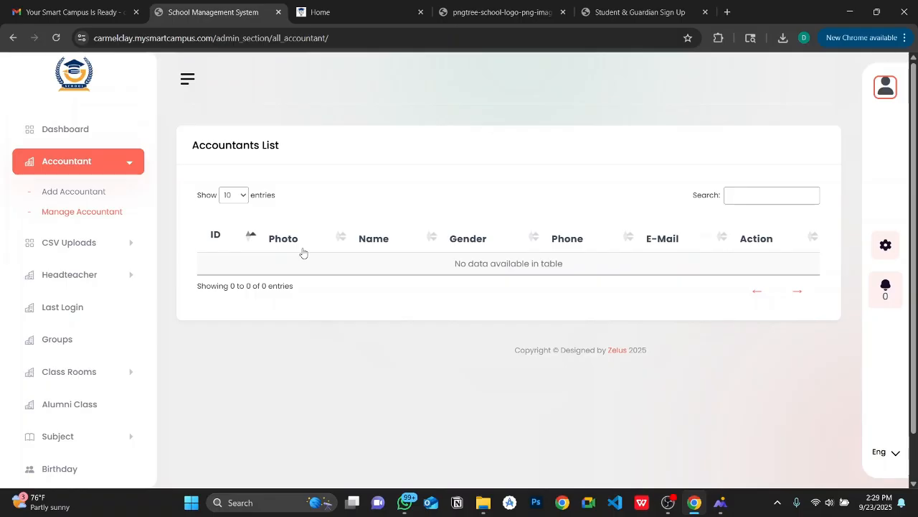
Step: View the Add New Headteacher form and collapse the headteacher section's options
left_click(111, 275)
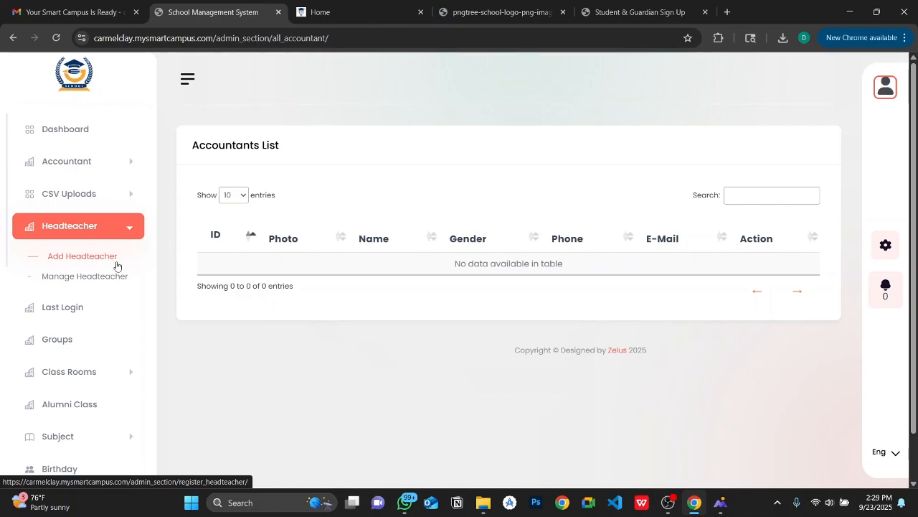
left_click(117, 266)
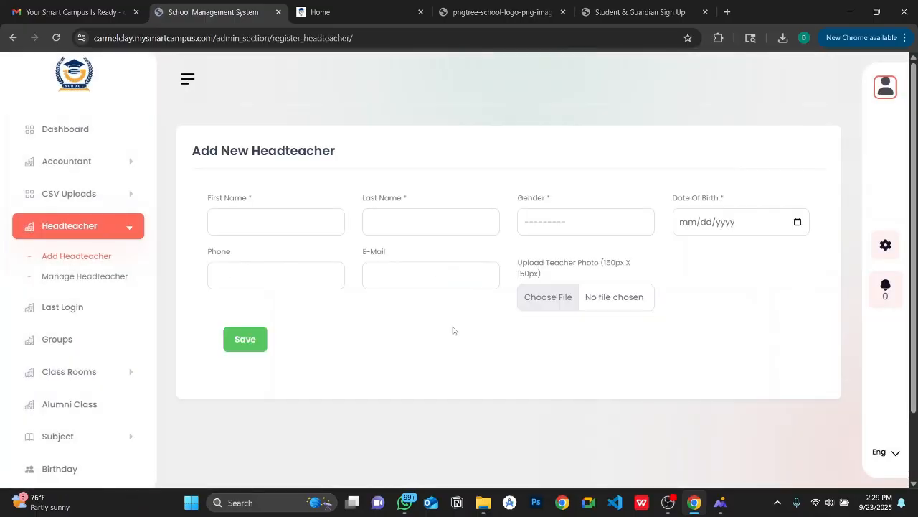
left_click(138, 229)
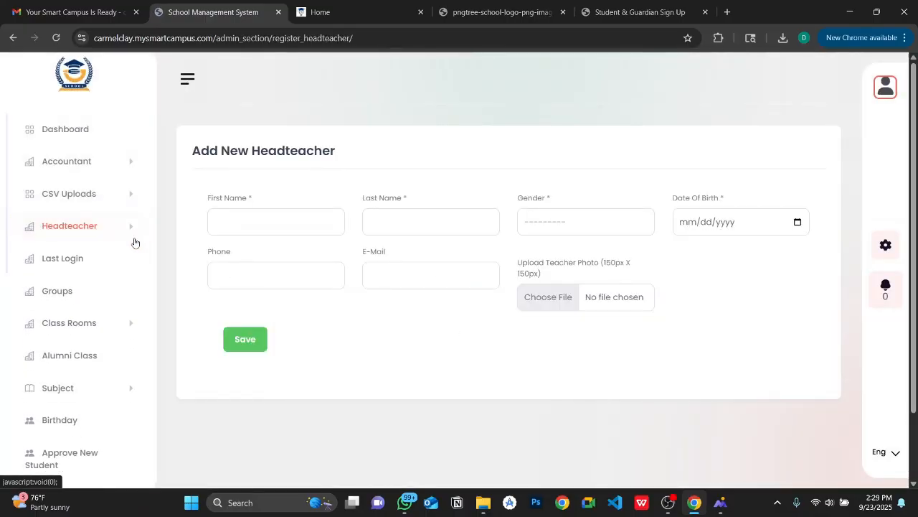
Step: Open the Last Login page, choose teacher as the user type and look over the login history table
left_click(87, 265)
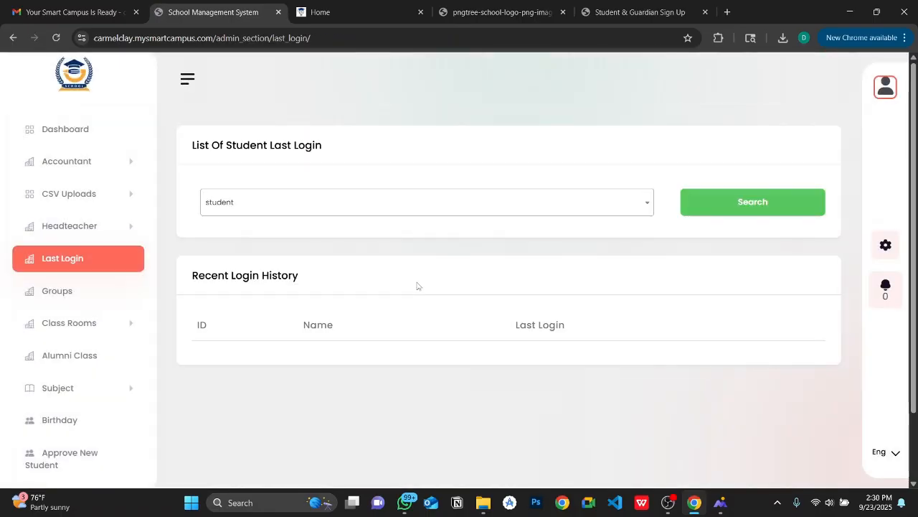
left_click(426, 214)
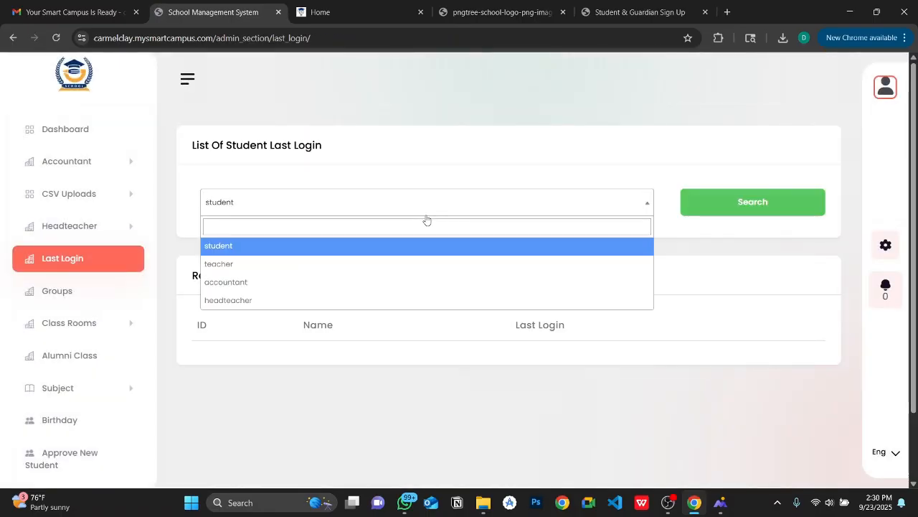
left_click(423, 278)
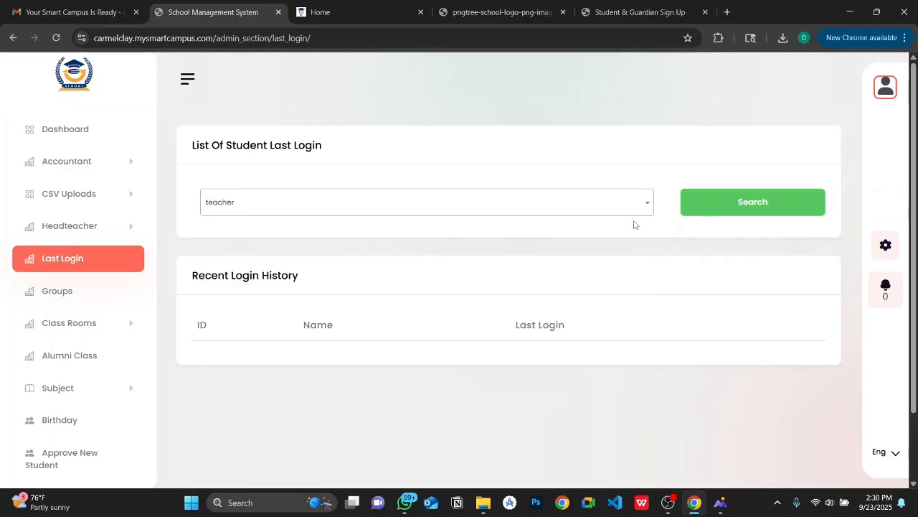
scroll(400, 314, "down", 1)
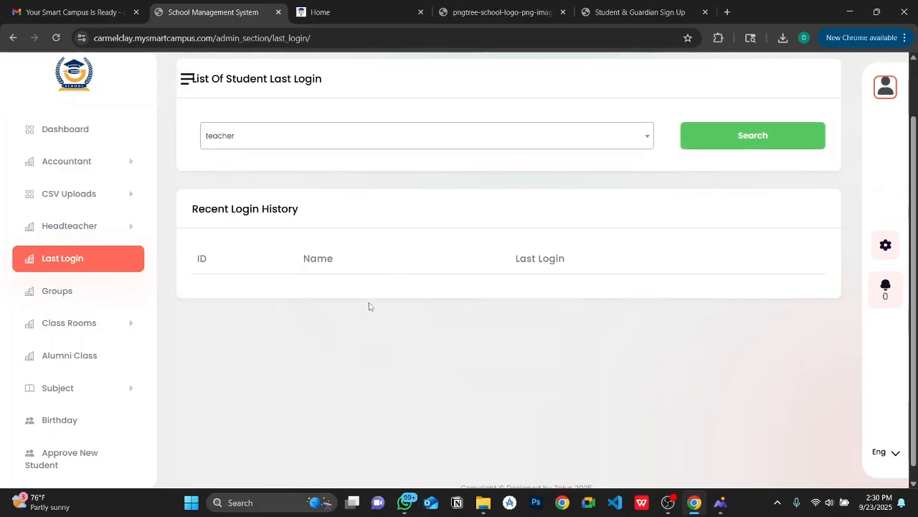
Step: View the Groups page and look through the remaining sections of the school system
left_click(93, 301)
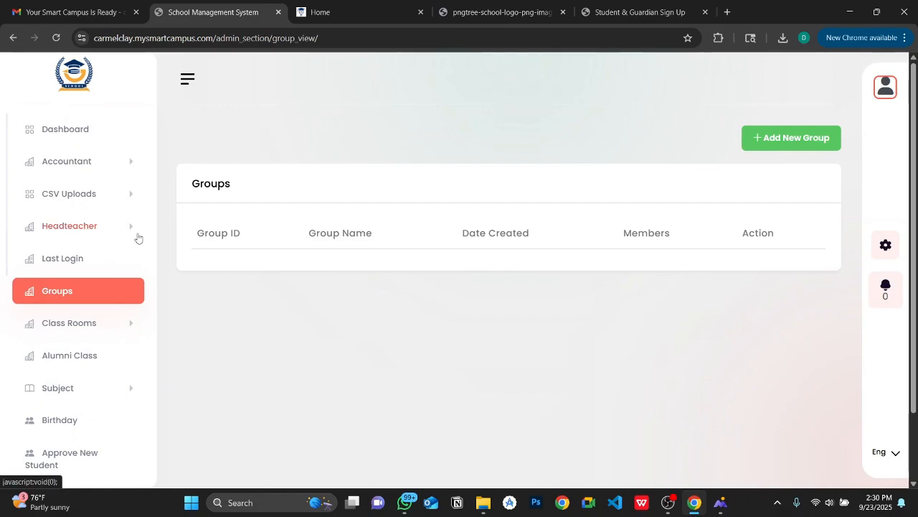
scroll(138, 238, "down", 2)
scroll(137, 237, "down", 1)
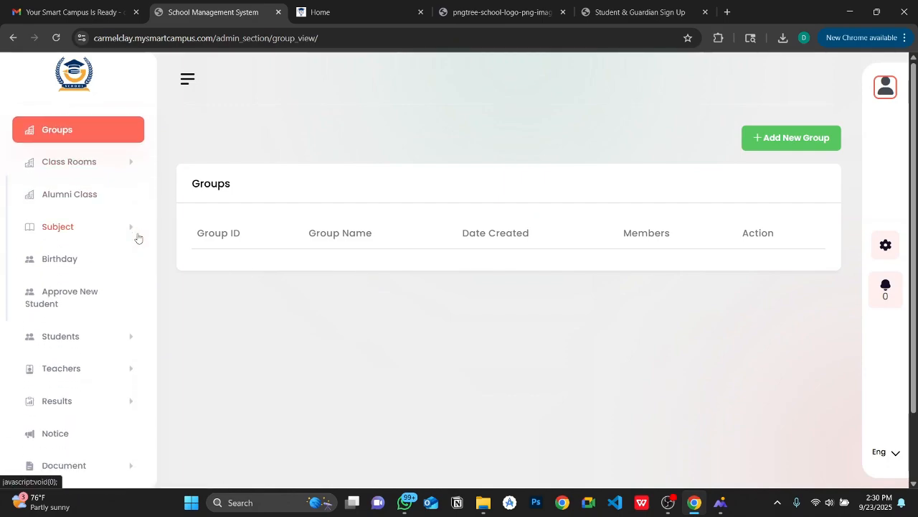
scroll(138, 237, "down", 3)
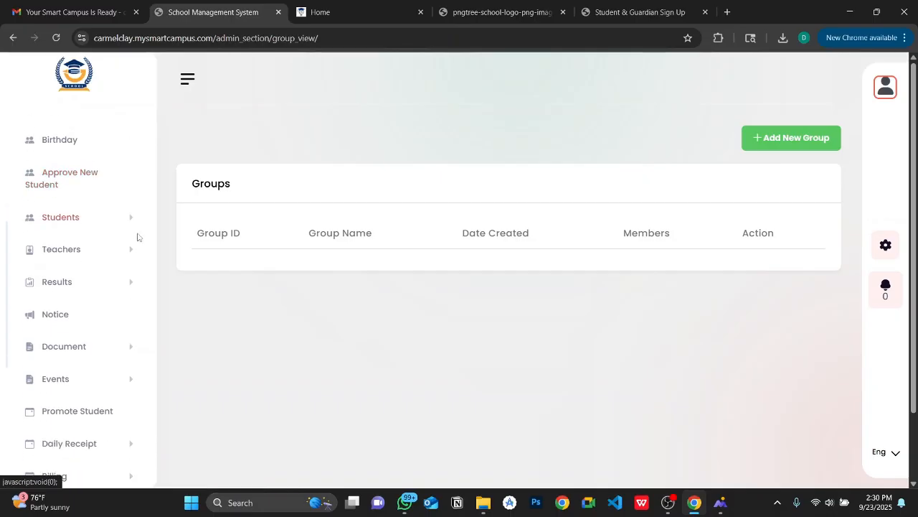
scroll(138, 237, "down", 1)
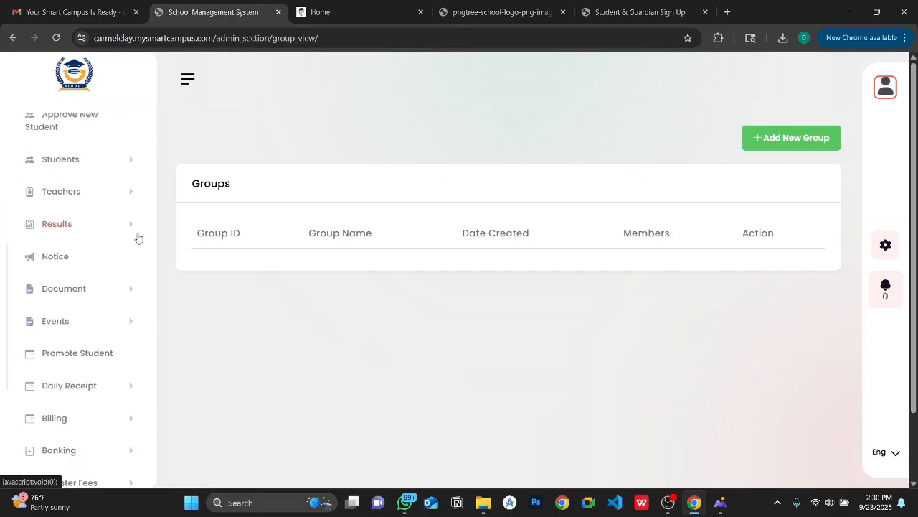